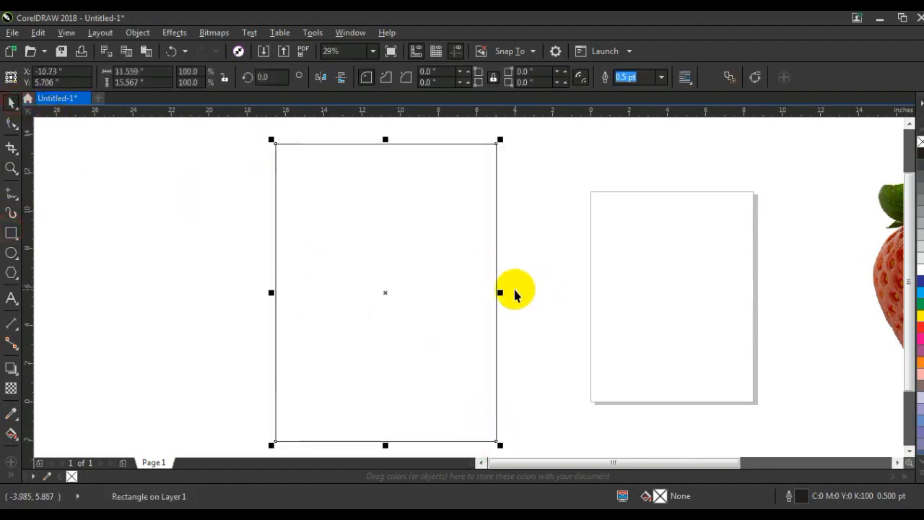
Step: Undo the tall rectangle, draw a square about 15.7 inches wide beside the page instead, and fill it red
{"action": "key", "text": "ctrl+z"}
{"action": "left_click", "coordinate": [11, 232]}
{"action": "left_click_drag", "start_coordinate": [206, 152], "coordinate": [484, 429]}
{"action": "key", "text": "space"}
{"action": "left_click_drag", "start_coordinate": [488, 148], "coordinate": [498, 137]}
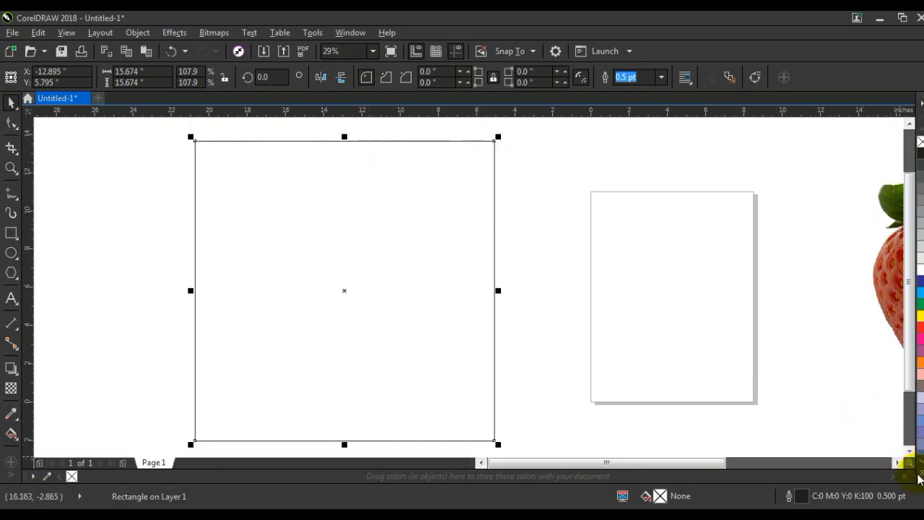
{"action": "left_click", "coordinate": [919, 479]}
{"action": "left_click", "coordinate": [874, 322]}
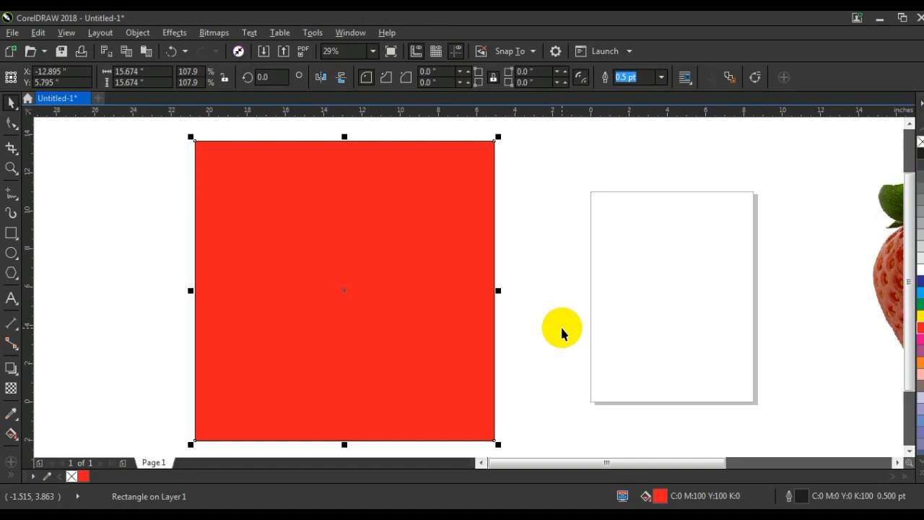
Step: Apply an elliptical fountain fill to the square, white at its centre fading to red near the edges
{"action": "left_click", "coordinate": [11, 434]}
{"action": "left_click_drag", "start_coordinate": [328, 252], "coordinate": [351, 362]}
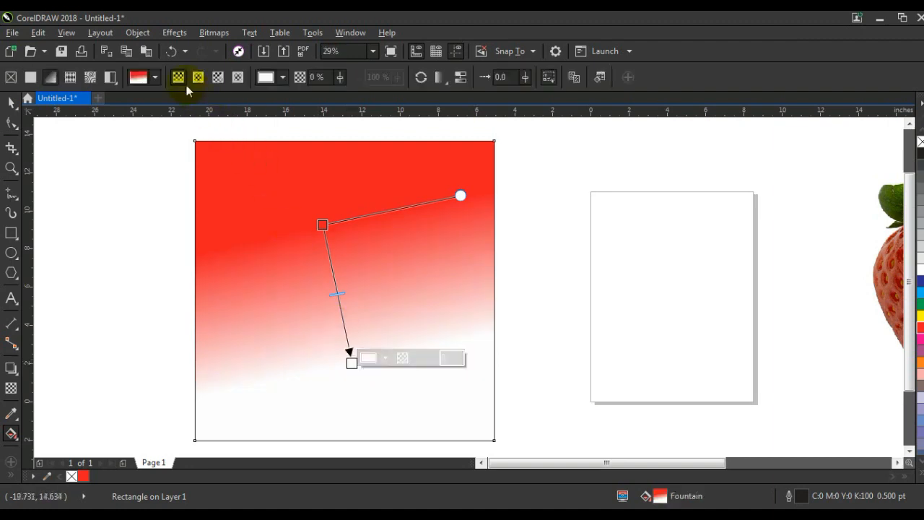
{"action": "left_click", "coordinate": [197, 78]}
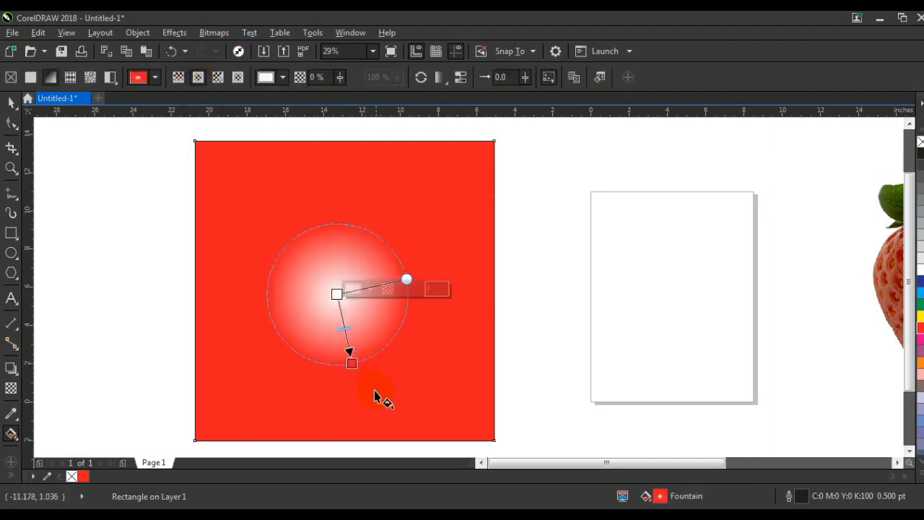
{"action": "left_click_drag", "start_coordinate": [352, 364], "coordinate": [375, 422]}
{"action": "left_click_drag", "start_coordinate": [340, 294], "coordinate": [345, 295]}
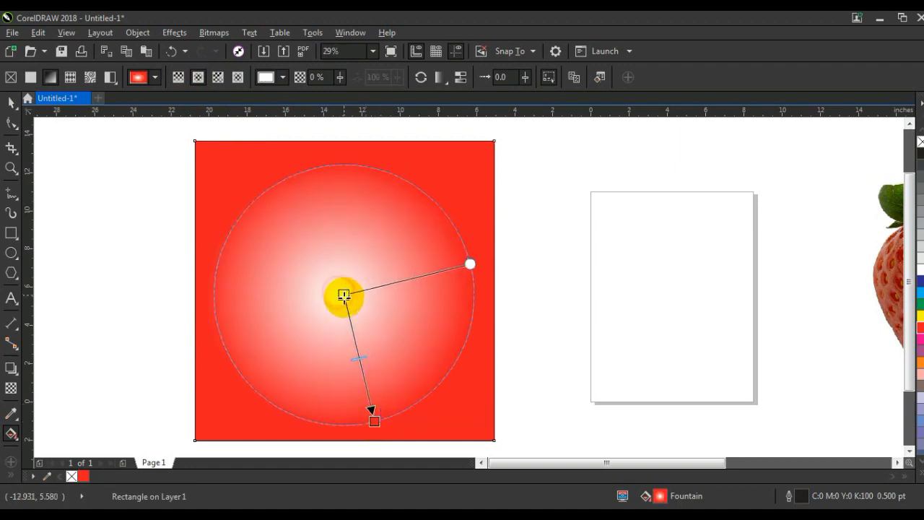
{"action": "left_click_drag", "start_coordinate": [359, 364], "coordinate": [363, 375]}
{"action": "left_click_drag", "start_coordinate": [375, 422], "coordinate": [379, 432]}
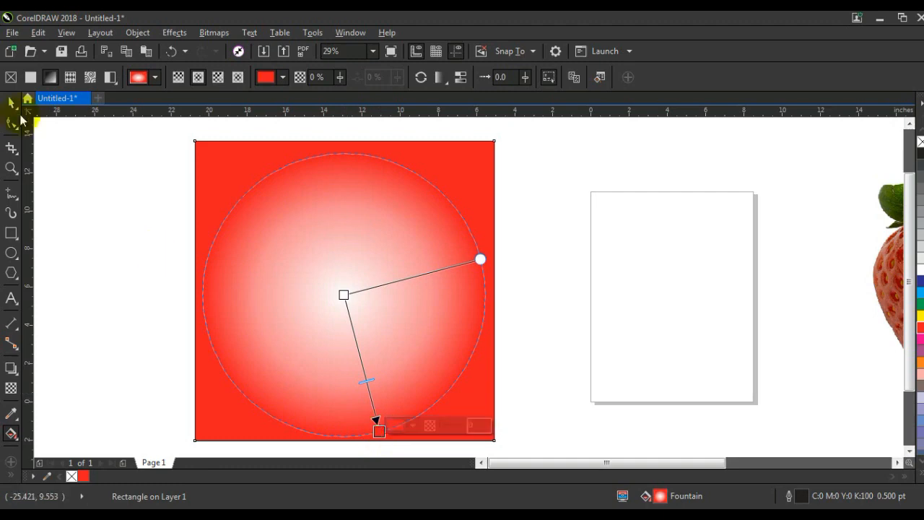
{"action": "left_click", "coordinate": [13, 102]}
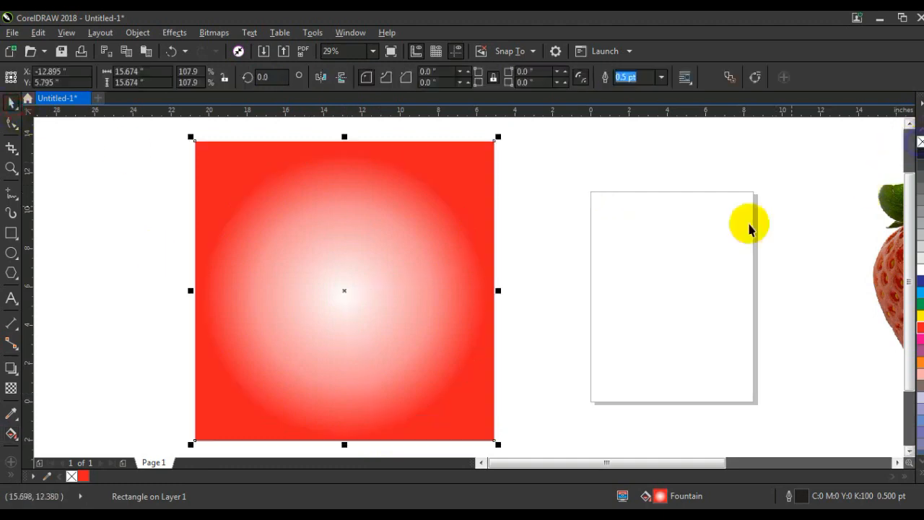
Step: Move the strawberry image onto the gradient square and scale it down to fit centred inside
{"action": "left_click", "coordinate": [727, 223]}
{"action": "left_click_drag", "start_coordinate": [867, 271], "coordinate": [295, 267]}
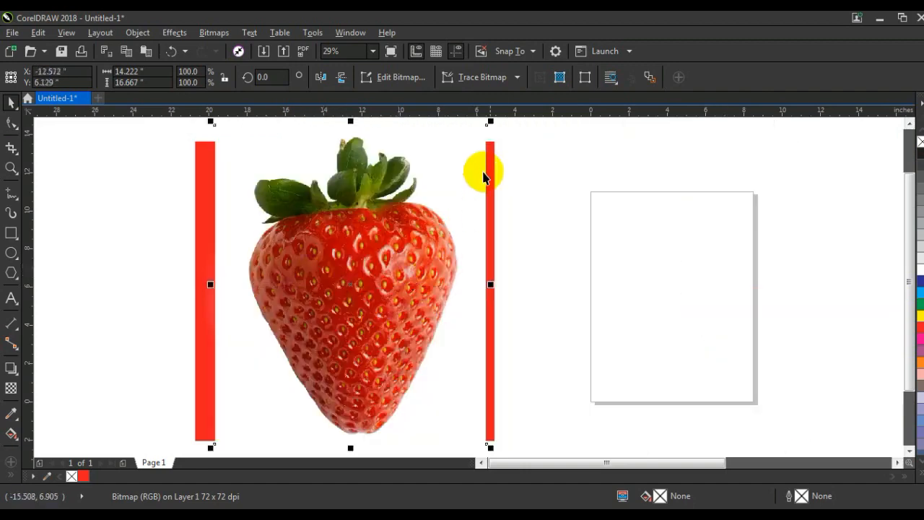
{"action": "left_click_drag", "start_coordinate": [493, 121], "coordinate": [455, 162]}
{"action": "left_click_drag", "start_coordinate": [396, 267], "coordinate": [396, 274]}
{"action": "left_click", "coordinate": [543, 295]}
Step: Trace connected straight segments around the strawberry's central and right leaves with the Freehand tool
{"action": "left_click", "coordinate": [11, 168]}
{"action": "left_click_drag", "start_coordinate": [248, 169], "coordinate": [433, 254]}
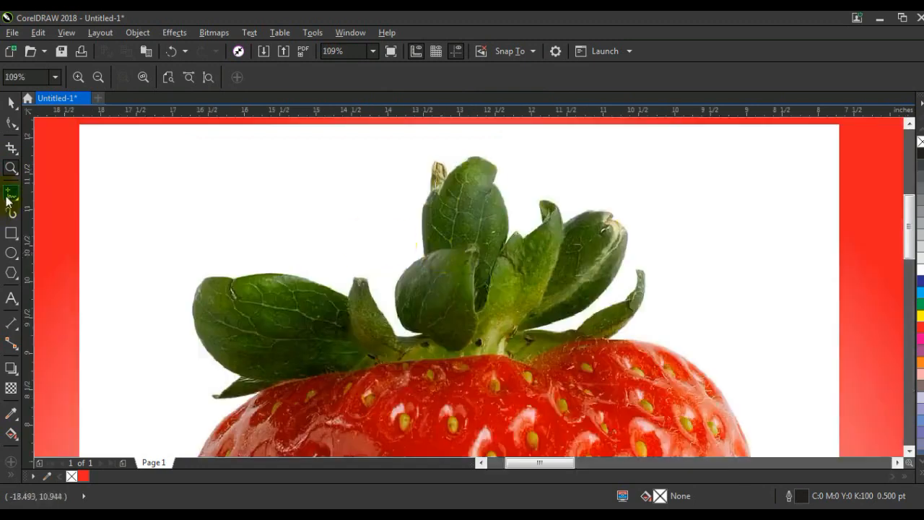
{"action": "left_click", "coordinate": [8, 198]}
{"action": "left_click", "coordinate": [430, 191]}
{"action": "left_click", "coordinate": [446, 179]}
{"action": "left_click", "coordinate": [490, 184]}
{"action": "left_click", "coordinate": [502, 248]}
{"action": "left_click", "coordinate": [516, 231]}
{"action": "left_click", "coordinate": [521, 240]}
{"action": "left_click", "coordinate": [543, 223]}
{"action": "left_click", "coordinate": [561, 225]}
{"action": "left_click", "coordinate": [611, 220]}
{"action": "left_click", "coordinate": [607, 281]}
{"action": "left_click", "coordinate": [569, 330]}
{"action": "left_click", "coordinate": [639, 292]}
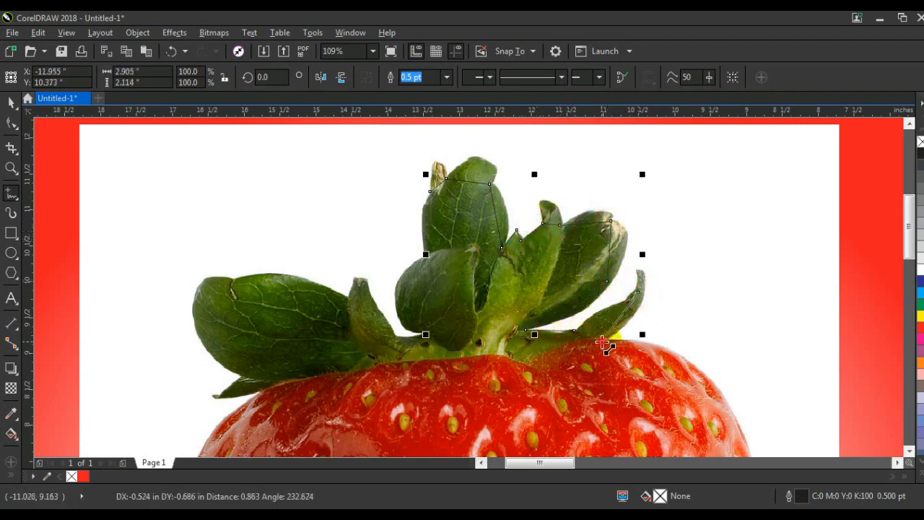
{"action": "left_click", "coordinate": [603, 341]}
Step: Set the traced line's outline width to 4.0 pt and its colour to yellow
{"action": "left_click", "coordinate": [447, 77]}
{"action": "left_click", "coordinate": [415, 159]}
{"action": "right_click", "coordinate": [921, 315]}
Step: Continue the yellow trace from the central leaf around the left leaves to where they meet the berry
{"action": "left_click", "coordinate": [426, 254]}
{"action": "left_click", "coordinate": [425, 332]}
{"action": "left_click", "coordinate": [396, 336]}
{"action": "left_click", "coordinate": [357, 277]}
{"action": "left_click", "coordinate": [350, 299]}
{"action": "left_click", "coordinate": [236, 281]}
{"action": "left_click", "coordinate": [207, 279]}
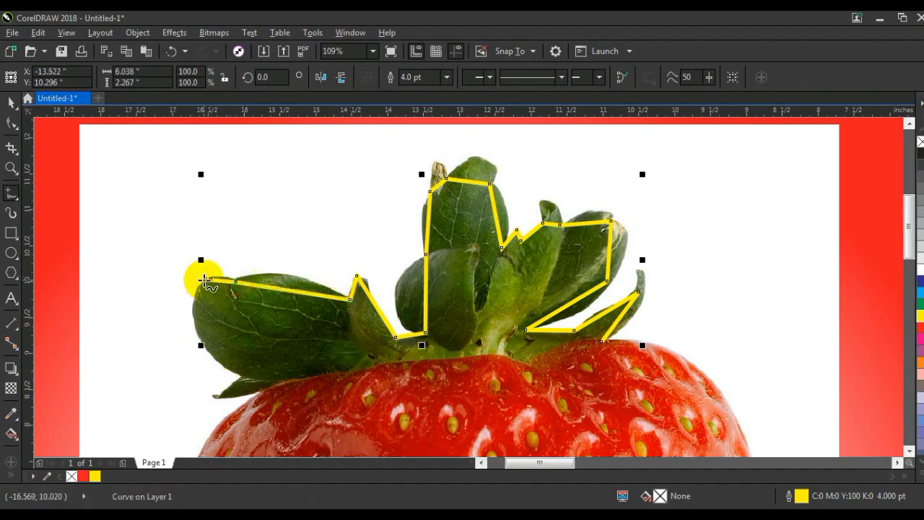
{"action": "left_click", "coordinate": [215, 390]}
{"action": "key", "text": "ctrl+z"}
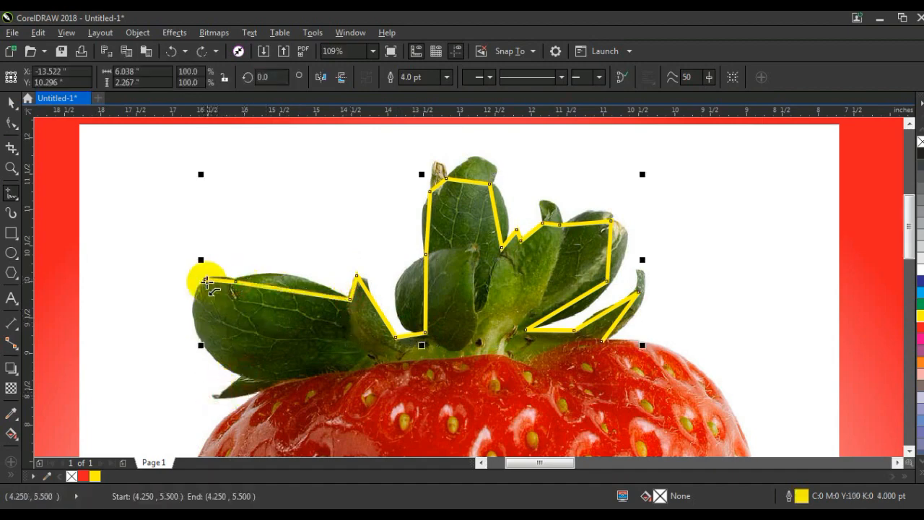
{"action": "left_click", "coordinate": [243, 375]}
{"action": "left_click", "coordinate": [217, 396]}
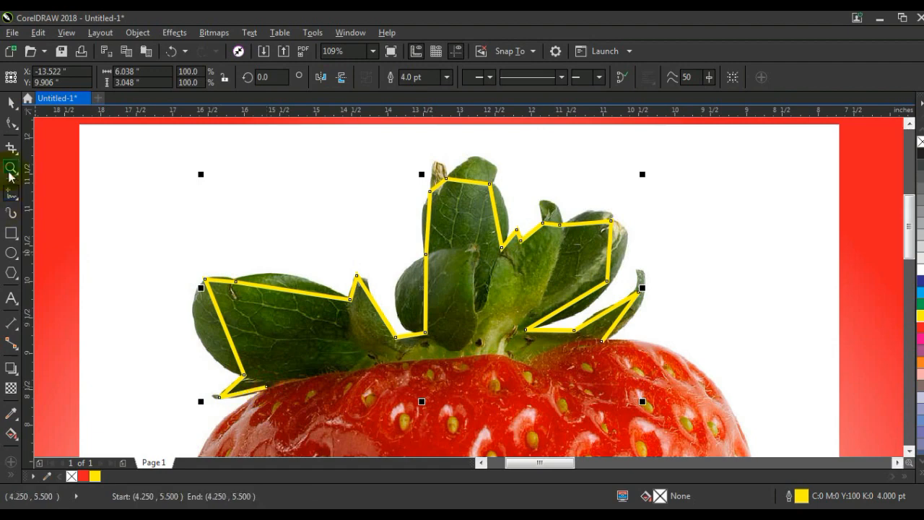
Step: Extend the trace with straight segments around the berry's body and close it at the right leaf's base
{"action": "double_click", "coordinate": [10, 174]}
{"action": "left_click_drag", "start_coordinate": [193, 206], "coordinate": [543, 411]}
{"action": "left_click", "coordinate": [10, 193]}
{"action": "left_click", "coordinate": [341, 167]}
{"action": "left_click", "coordinate": [309, 259]}
{"action": "left_click", "coordinate": [390, 405]}
{"action": "left_click", "coordinate": [484, 408]}
{"action": "left_click", "coordinate": [560, 242]}
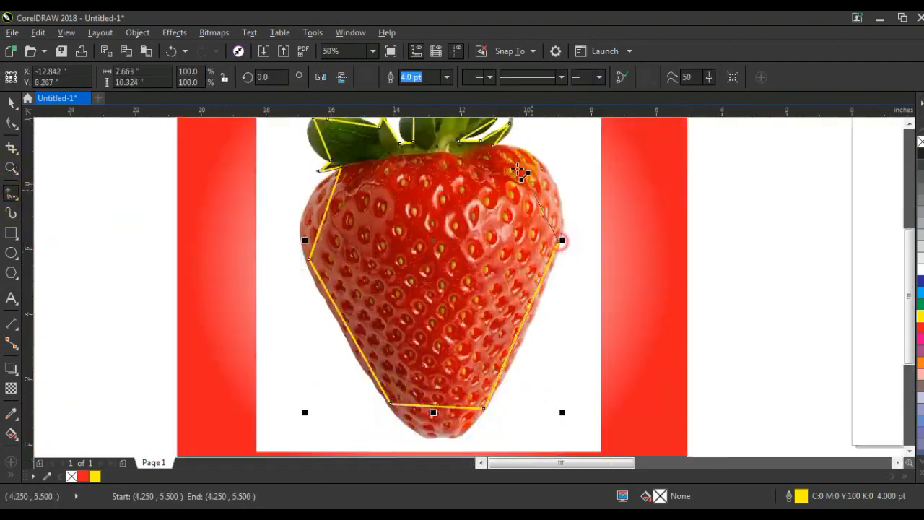
{"action": "left_click", "coordinate": [493, 145]}
Step: Select all nodes of the traced outline and convert its straight segments to curves
{"action": "left_click", "coordinate": [11, 123]}
{"action": "key", "text": "shift+F2"}
{"action": "scroll", "coordinate": [424, 218], "scroll_direction": "down", "scroll_amount": 1}
{"action": "left_click_drag", "start_coordinate": [343, 151], "coordinate": [478, 319]}
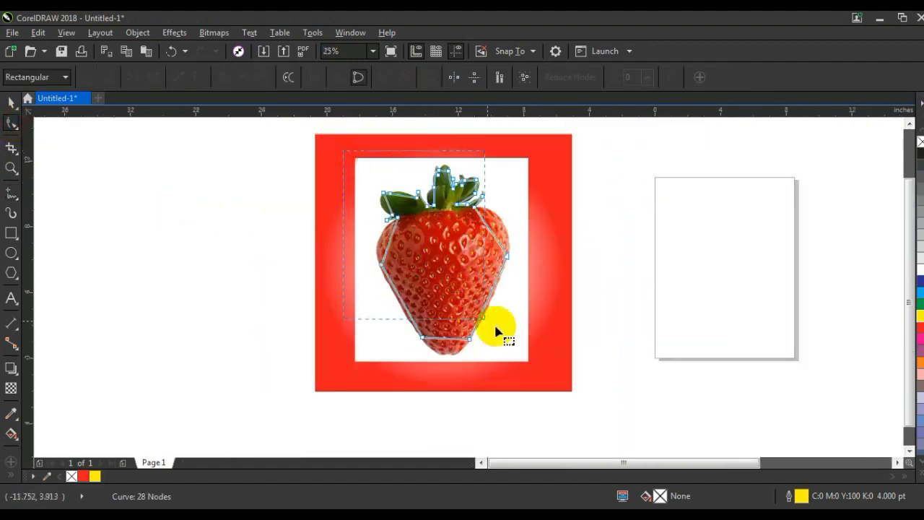
{"action": "scroll", "coordinate": [499, 335], "scroll_direction": "up", "scroll_amount": 1}
{"action": "left_click", "coordinate": [196, 78]}
Step: Bend the outline segments to follow the berry's upper-left side and the edges of the leaves
{"action": "left_click", "coordinate": [11, 168]}
{"action": "left_click_drag", "start_coordinate": [276, 192], "coordinate": [478, 339]}
{"action": "left_click", "coordinate": [11, 123]}
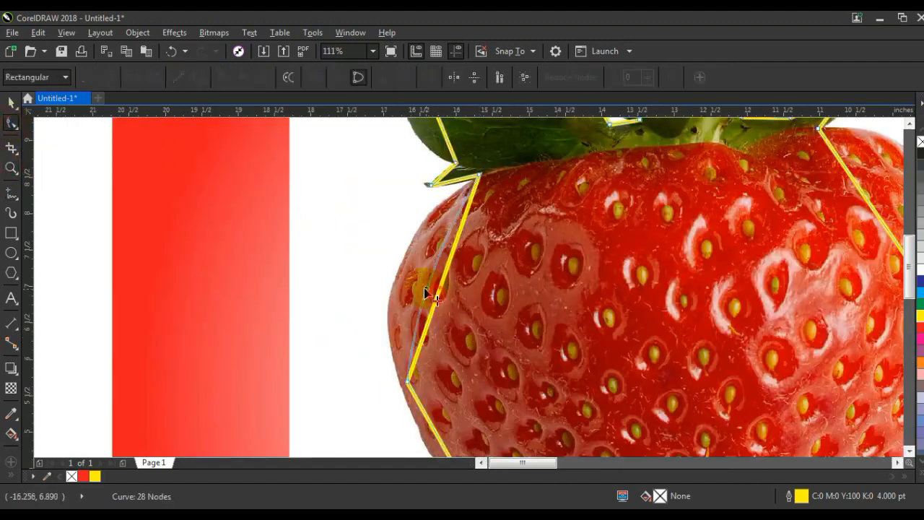
{"action": "scroll", "coordinate": [431, 296], "scroll_direction": "up", "scroll_amount": 3}
{"action": "left_click_drag", "start_coordinate": [438, 291], "coordinate": [406, 289]}
{"action": "left_click_drag", "start_coordinate": [497, 248], "coordinate": [496, 232]}
{"action": "left_click_drag", "start_coordinate": [639, 253], "coordinate": [614, 254]}
{"action": "left_click_drag", "start_coordinate": [639, 189], "coordinate": [629, 180]}
{"action": "left_click_drag", "start_coordinate": [712, 171], "coordinate": [722, 170]}
{"action": "left_click_drag", "start_coordinate": [685, 137], "coordinate": [692, 131]}
{"action": "left_click_drag", "start_coordinate": [768, 179], "coordinate": [770, 171]}
{"action": "left_click_drag", "start_coordinate": [809, 180], "coordinate": [811, 173]}
{"action": "left_click_drag", "start_coordinate": [828, 197], "coordinate": [840, 199]}
{"action": "left_click", "coordinate": [799, 260]}
{"action": "left_click_drag", "start_coordinate": [797, 256], "coordinate": [842, 278]}
Step: Bend the outline's upper-right segment and both lower sides to match the berry's edges
{"action": "scroll", "coordinate": [491, 296], "scroll_direction": "down", "scroll_amount": 3}
{"action": "left_click_drag", "start_coordinate": [561, 249], "coordinate": [580, 227]}
{"action": "left_click_drag", "start_coordinate": [559, 359], "coordinate": [562, 360]}
{"action": "left_click_drag", "start_coordinate": [384, 360], "coordinate": [378, 359]}
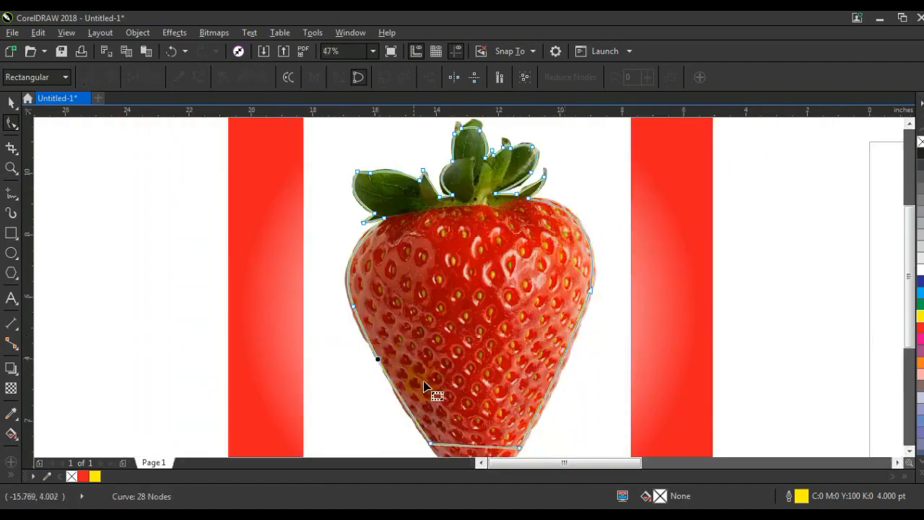
Step: Refine the berry's lower edge and curve the outline's bottom segment around the strawberry's tip
{"action": "left_click", "coordinate": [11, 168]}
{"action": "scroll", "coordinate": [455, 436], "scroll_direction": "up", "scroll_amount": 4}
{"action": "left_click", "coordinate": [9, 124]}
{"action": "left_click_drag", "start_coordinate": [722, 179], "coordinate": [732, 183]}
{"action": "left_click", "coordinate": [652, 317]}
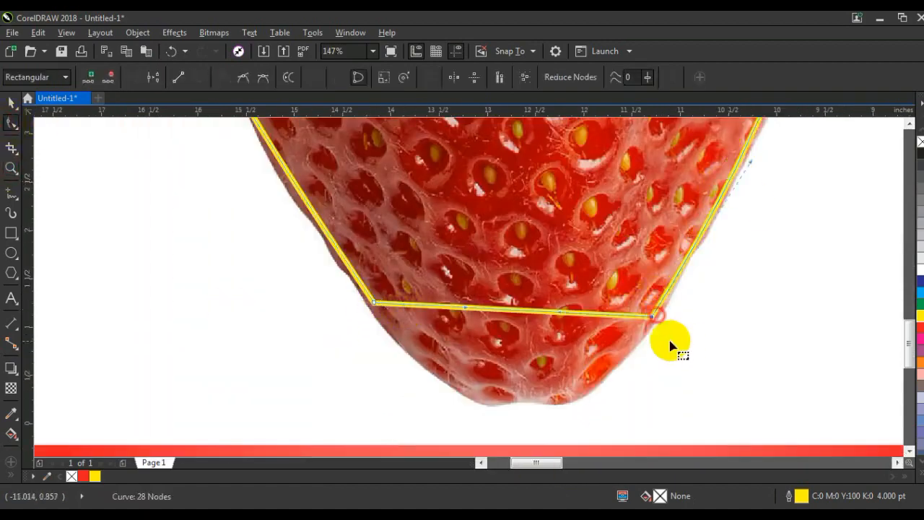
{"action": "left_click_drag", "start_coordinate": [559, 313], "coordinate": [598, 419]}
{"action": "left_click_drag", "start_coordinate": [469, 319], "coordinate": [503, 391]}
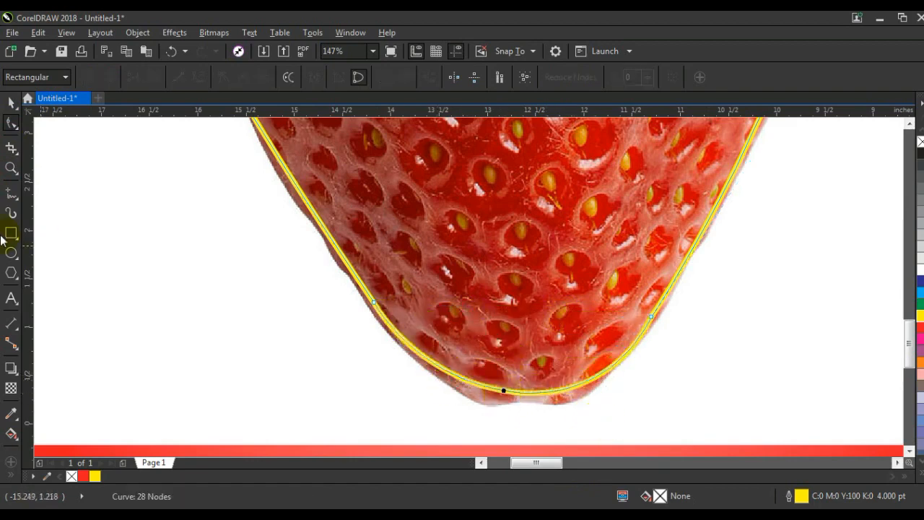
Step: PowerClip the strawberry image inside the yellow traced outline
{"action": "left_click", "coordinate": [7, 168]}
{"action": "right_click", "coordinate": [536, 268]}
{"action": "right_click", "coordinate": [537, 268]}
{"action": "left_click_drag", "start_coordinate": [362, 160], "coordinate": [591, 375]}
{"action": "left_click", "coordinate": [11, 104]}
{"action": "left_click", "coordinate": [142, 245]}
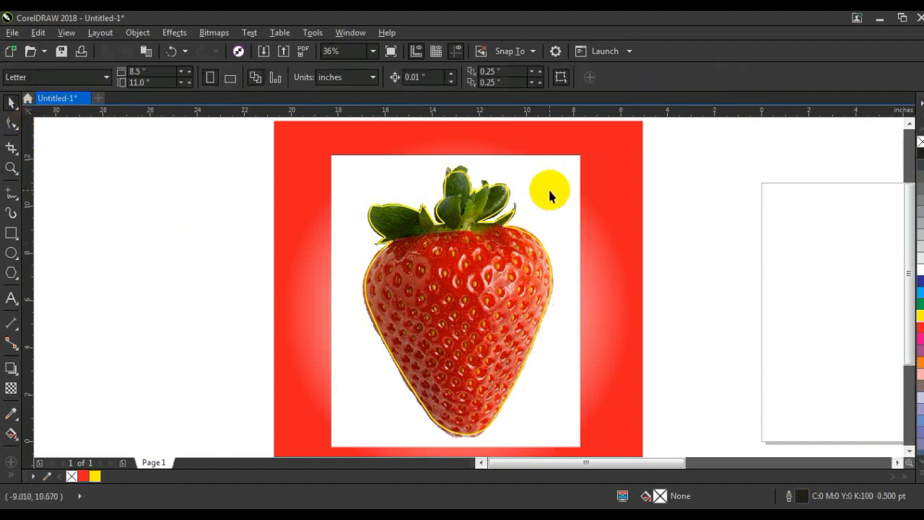
{"action": "right_click", "coordinate": [550, 197]}
{"action": "left_click", "coordinate": [599, 109]}
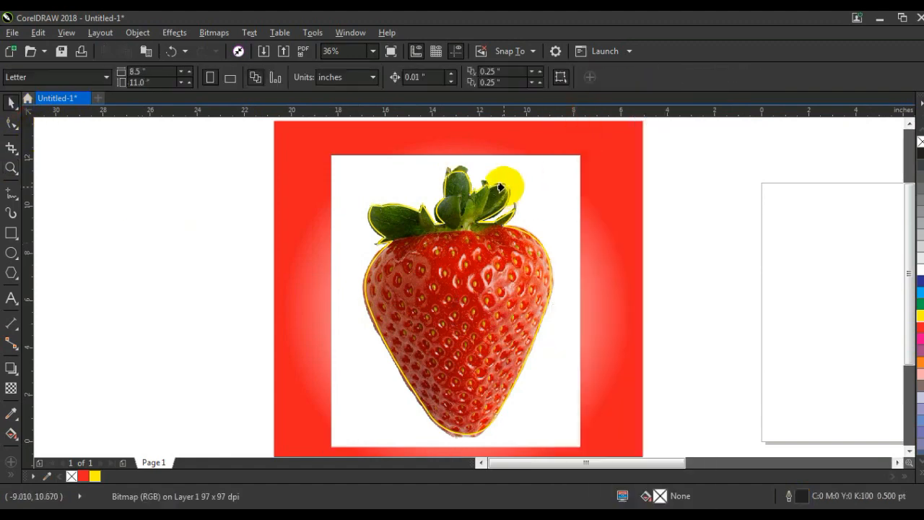
{"action": "left_click", "coordinate": [504, 186]}
Step: Remove the outline from the clipped strawberry and deselect it
{"action": "right_click", "coordinate": [920, 142]}
{"action": "left_click", "coordinate": [813, 248]}
{"action": "left_click", "coordinate": [479, 306]}
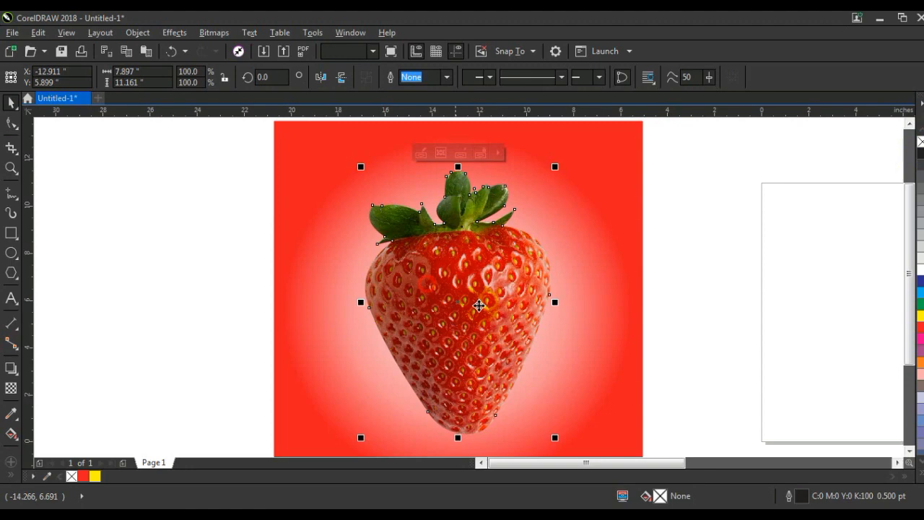
{"action": "left_click", "coordinate": [694, 328]}
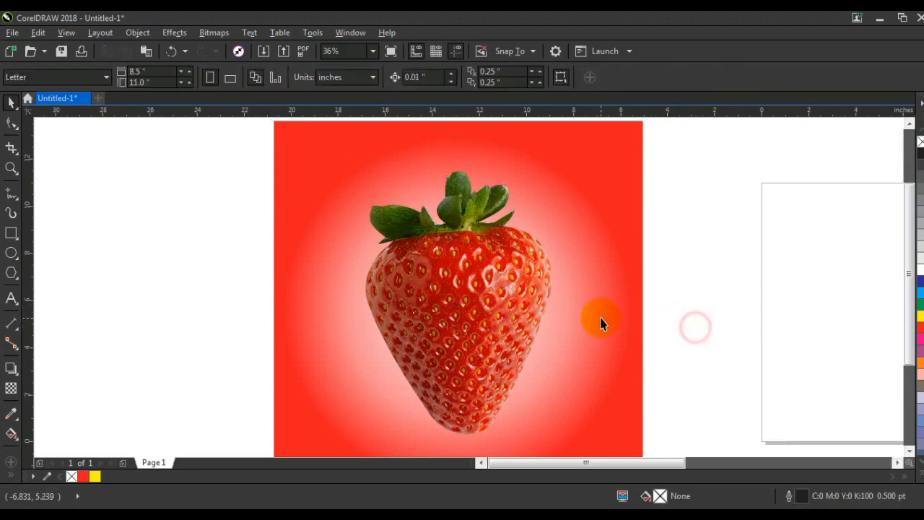
Step: Draw a straight horizontal line about 9.6 inches long across the strawberry's upper body with the Freehand tool
{"action": "left_click", "coordinate": [11, 168]}
{"action": "left_click_drag", "start_coordinate": [602, 400], "coordinate": [727, 443]}
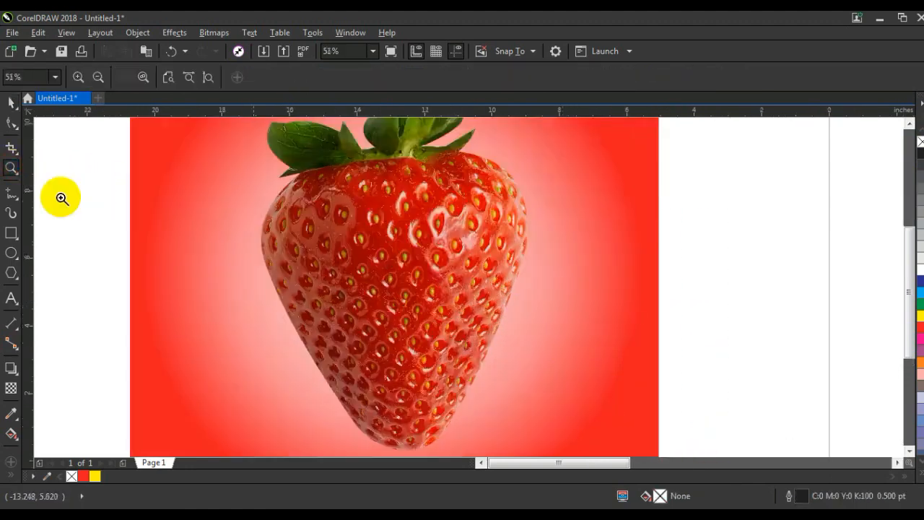
{"action": "left_click", "coordinate": [12, 195]}
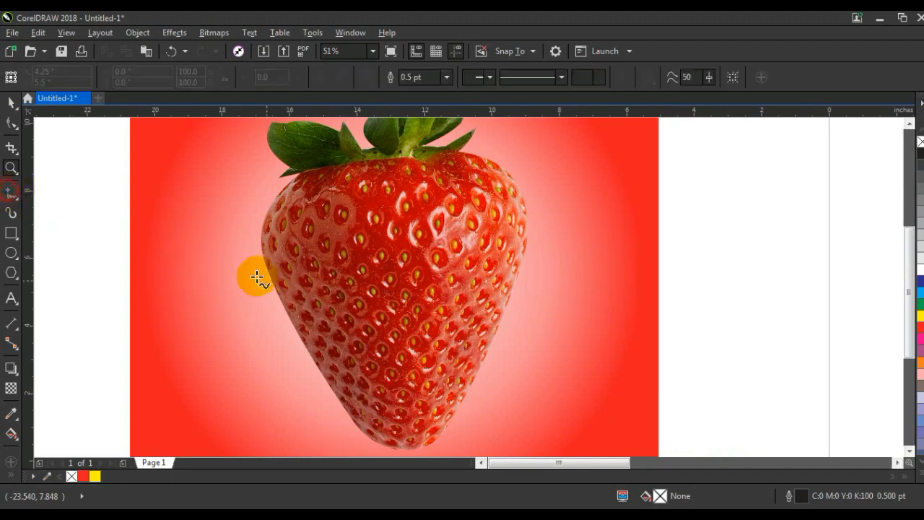
{"action": "left_click", "coordinate": [230, 242]}
{"action": "left_click", "coordinate": [559, 242]}
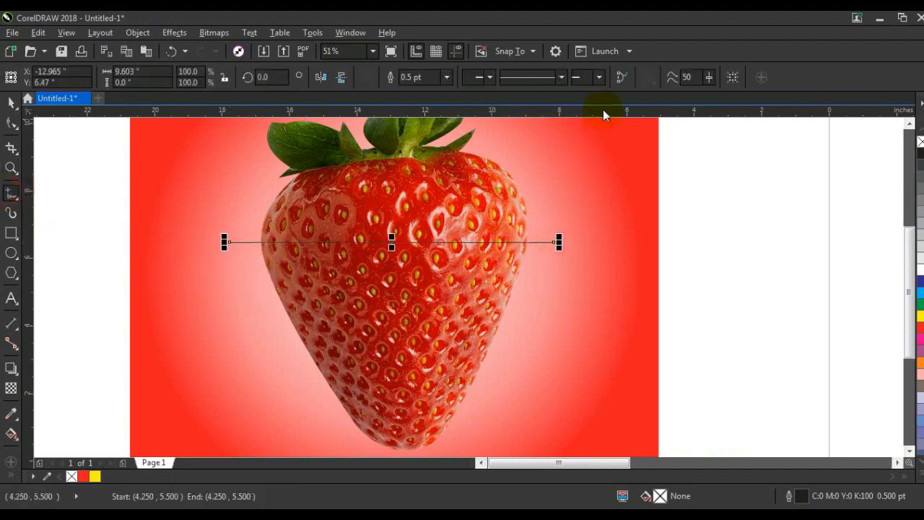
Step: Set the horizontal line's outline width to 4.0 pt
{"action": "left_click", "coordinate": [448, 78]}
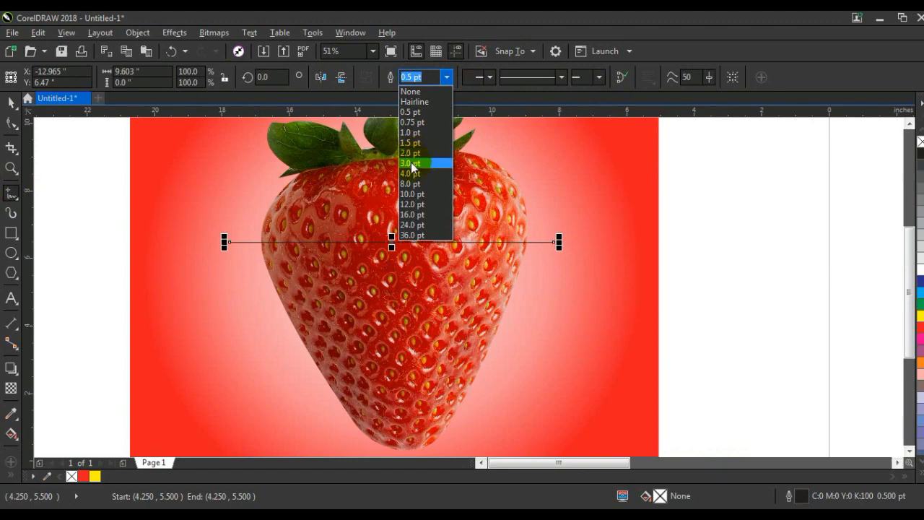
{"action": "left_click", "coordinate": [412, 164]}
{"action": "left_click", "coordinate": [449, 79]}
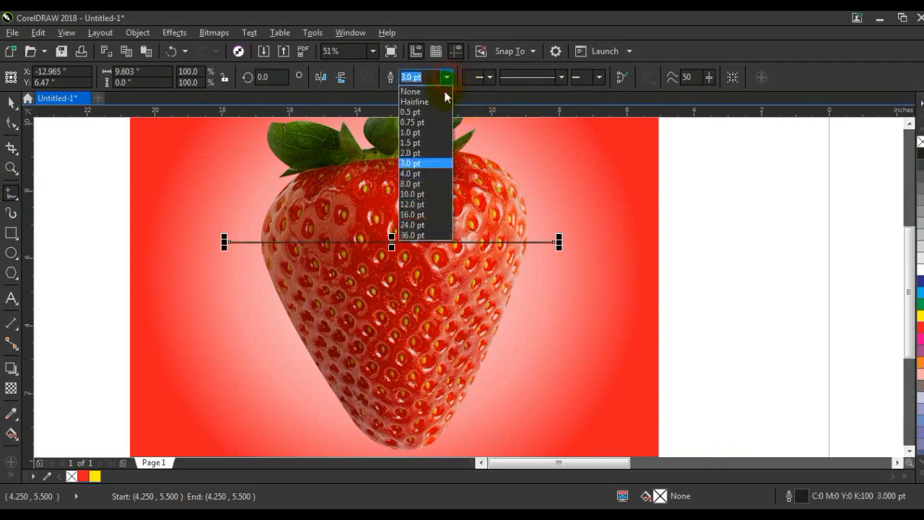
{"action": "left_click", "coordinate": [411, 174]}
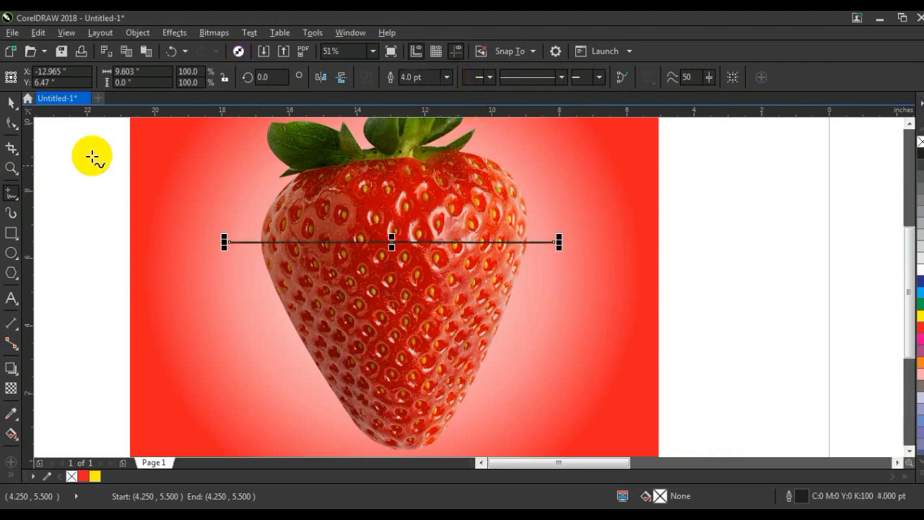
Step: Convert the line to a curve and bend its middle downward into an arc about 0.48 inches deep
{"action": "left_click", "coordinate": [11, 123]}
{"action": "left_click_drag", "start_coordinate": [140, 200], "coordinate": [593, 274]}
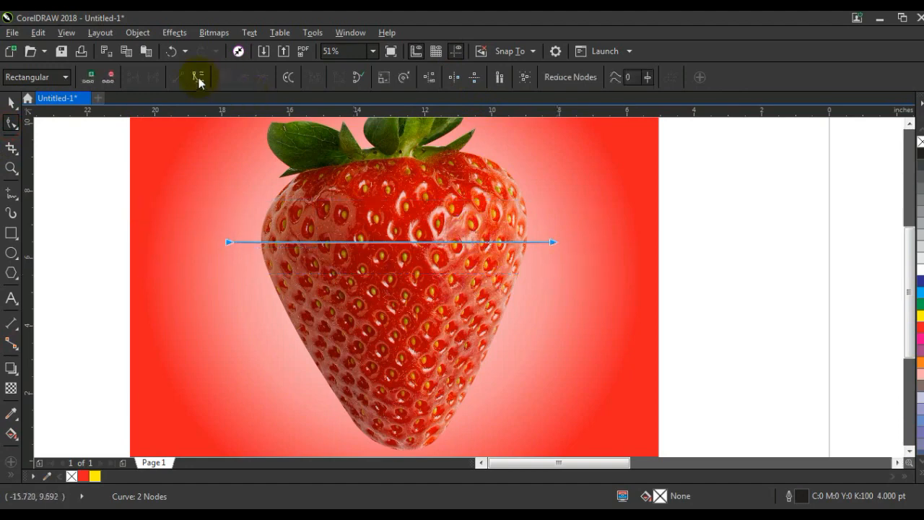
{"action": "mouse_move", "coordinate": [402, 244]}
{"action": "left_mouse_down"}
{"action": "mouse_move", "coordinate": [396, 270]}
{"action": "mouse_move", "coordinate": [392, 258]}
{"action": "left_mouse_up"}
{"action": "left_click", "coordinate": [12, 105]}
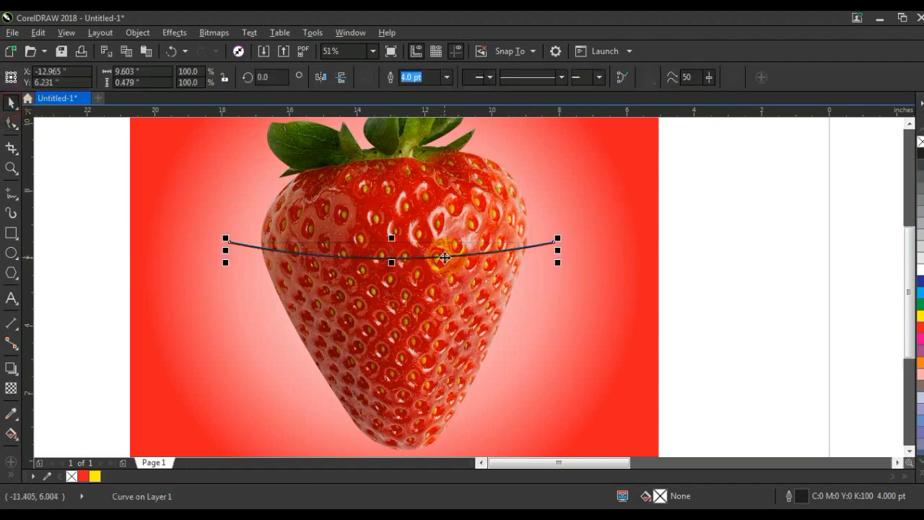
Step: Place two copies of the arc lower across the strawberry and combine all three arcs into one curve
{"action": "left_click", "coordinate": [544, 247]}
{"action": "left_click_drag", "start_coordinate": [544, 247], "coordinate": [534, 363]}
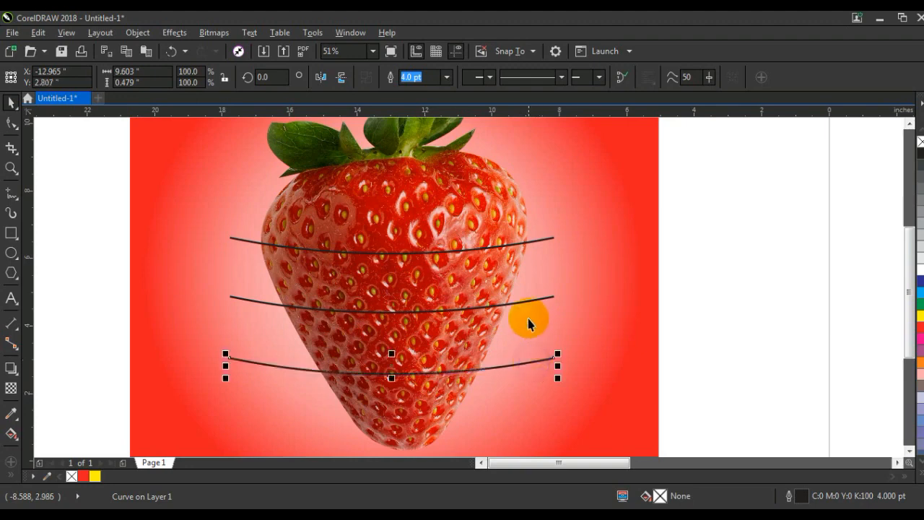
{"action": "left_click", "coordinate": [540, 296], "text": "shift"}
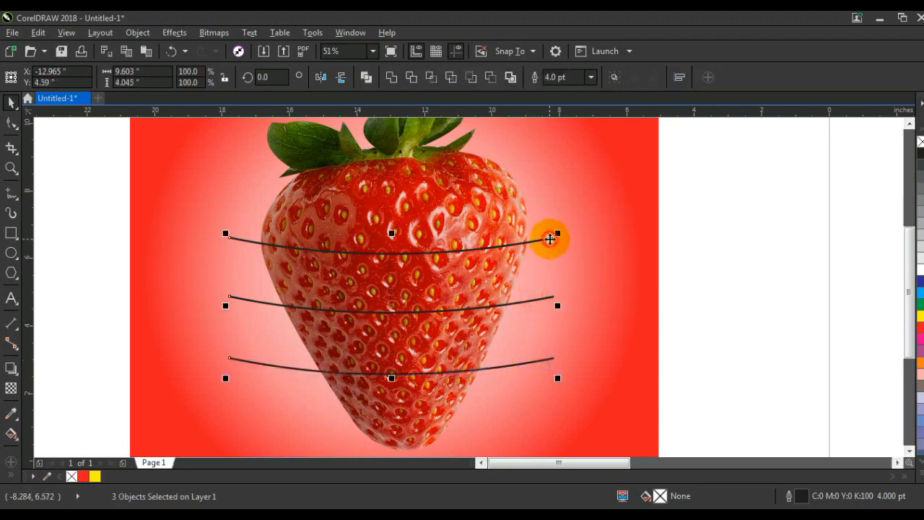
{"action": "left_click", "coordinate": [366, 77]}
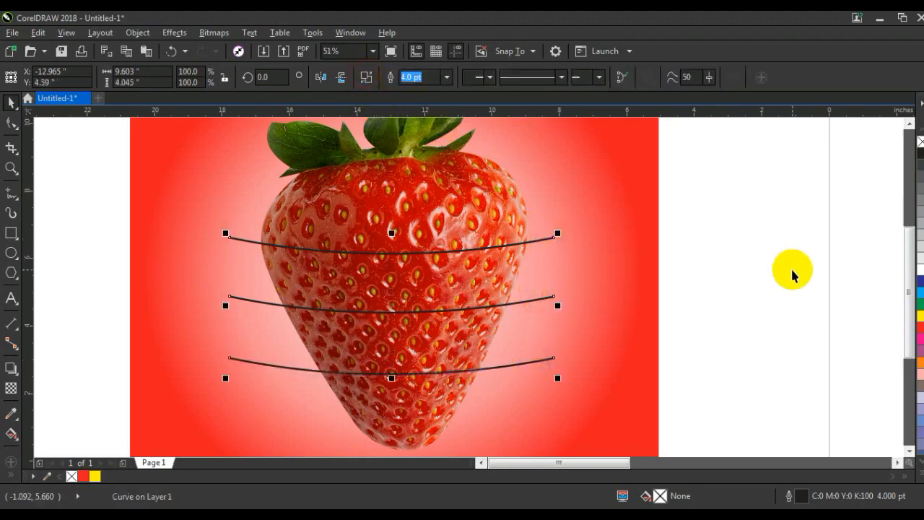
Step: Trim the strawberry with the combined arcs and delete the arcs
{"action": "left_click", "coordinate": [504, 191], "text": "shift"}
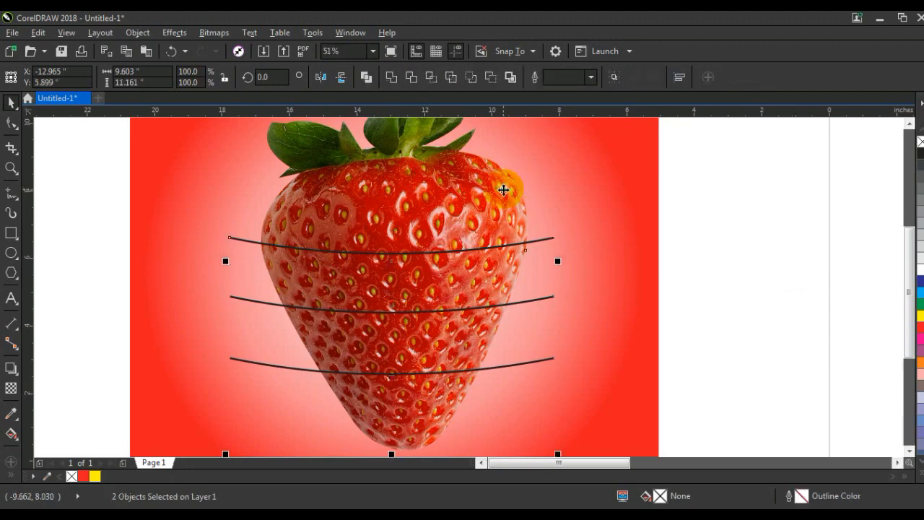
{"action": "left_click", "coordinate": [414, 79]}
{"action": "left_click", "coordinate": [715, 247]}
{"action": "left_click", "coordinate": [550, 238]}
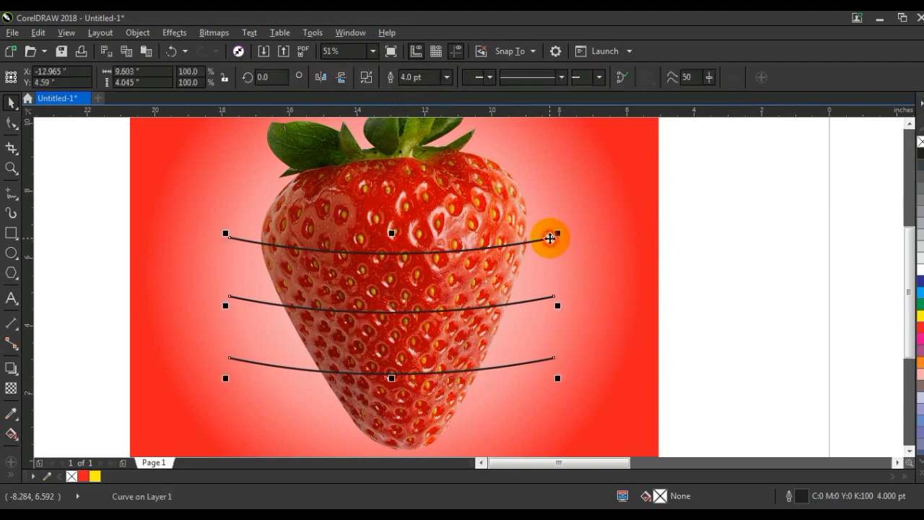
{"action": "key", "text": "Delete"}
Step: Break the trimmed strawberry apart into separate slices
{"action": "left_click", "coordinate": [476, 233]}
{"action": "left_click", "coordinate": [368, 79]}
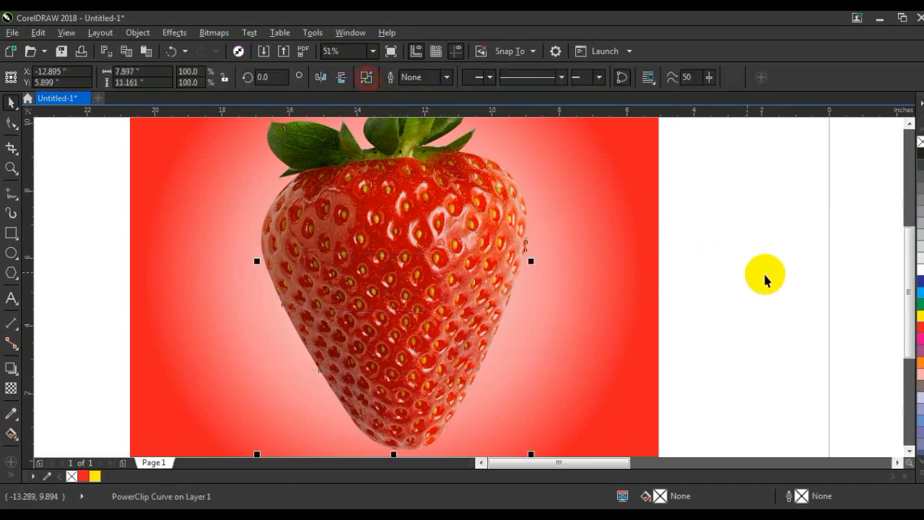
{"action": "left_click", "coordinate": [766, 274]}
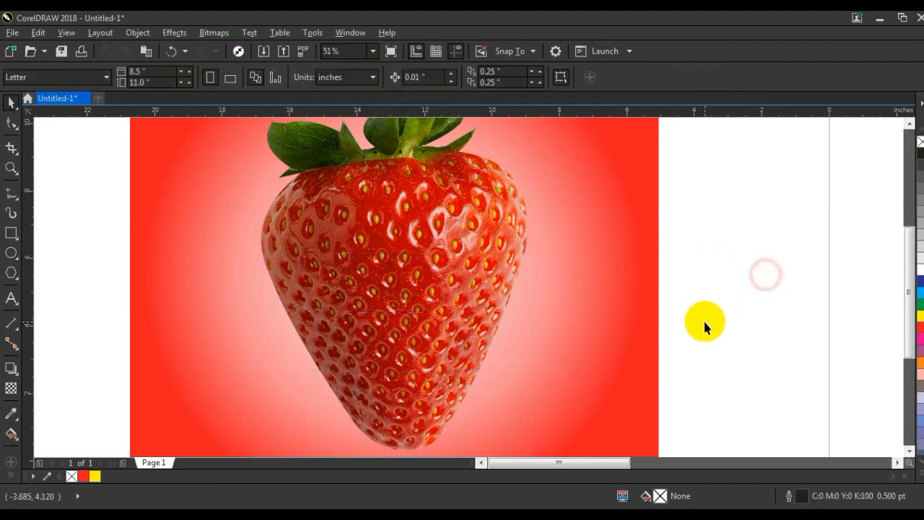
Step: Move the lower three strawberry slices progressively downward to open narrow gaps between all four slices
{"action": "left_click", "coordinate": [910, 450]}
{"action": "left_click", "coordinate": [429, 340]}
{"action": "left_click_drag", "start_coordinate": [427, 345], "coordinate": [427, 350]}
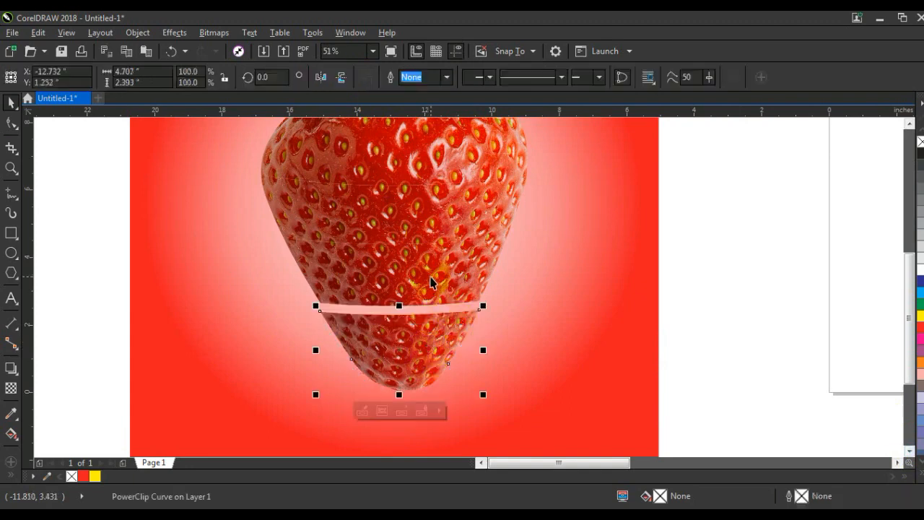
{"action": "left_click", "coordinate": [432, 276], "text": "shift"}
{"action": "left_click_drag", "start_coordinate": [427, 281], "coordinate": [423, 286]}
{"action": "left_click", "coordinate": [485, 213], "text": "shift"}
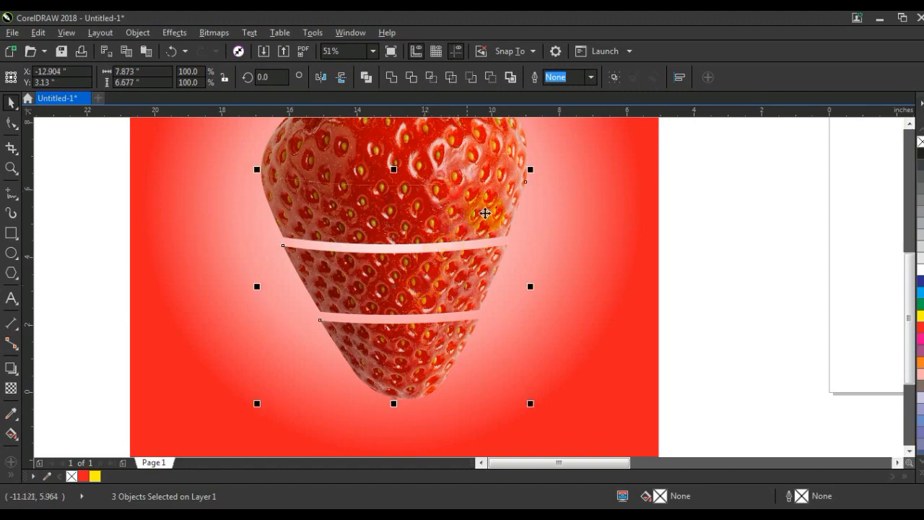
{"action": "left_click_drag", "start_coordinate": [476, 207], "coordinate": [471, 217]}
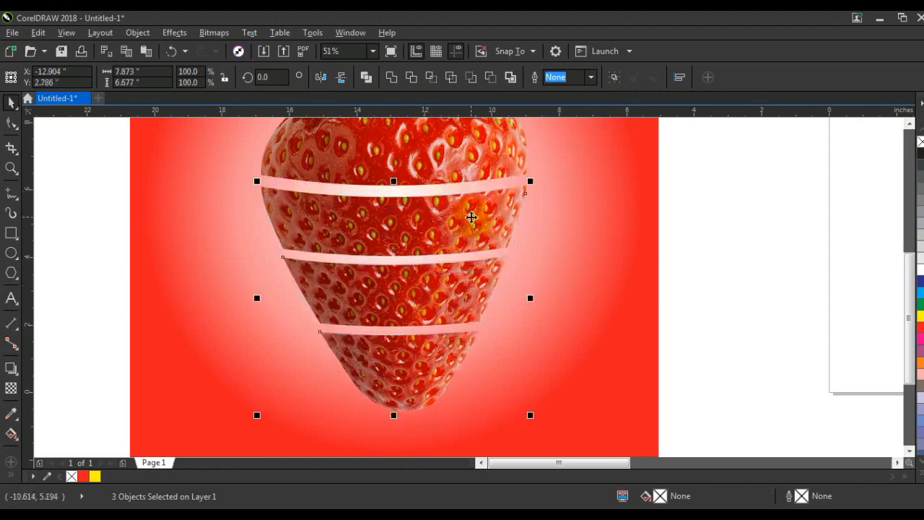
{"action": "left_click", "coordinate": [753, 354]}
Step: Rotate the bottom slice about 4.9° counterclockwise and shift the slice directly above it slightly to the right
{"action": "left_click", "coordinate": [434, 392]}
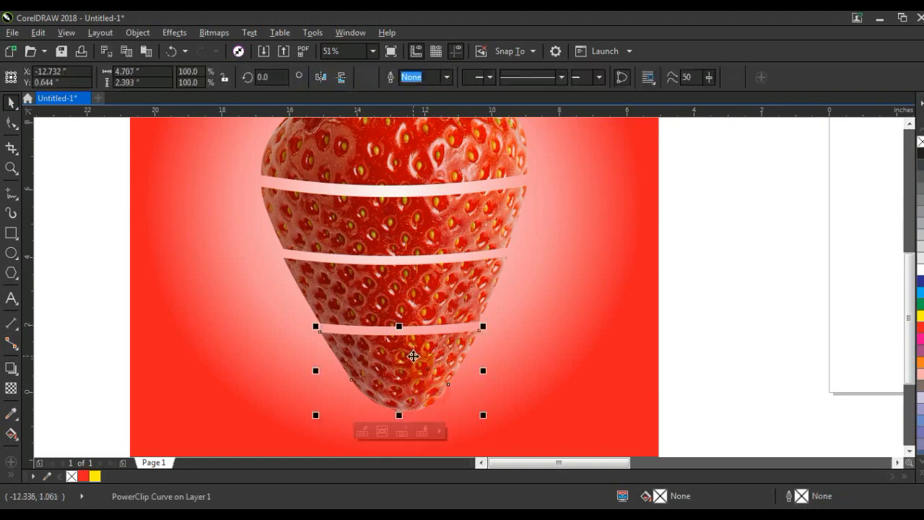
{"action": "left_click", "coordinate": [349, 372]}
{"action": "left_click_drag", "start_coordinate": [317, 329], "coordinate": [318, 333]}
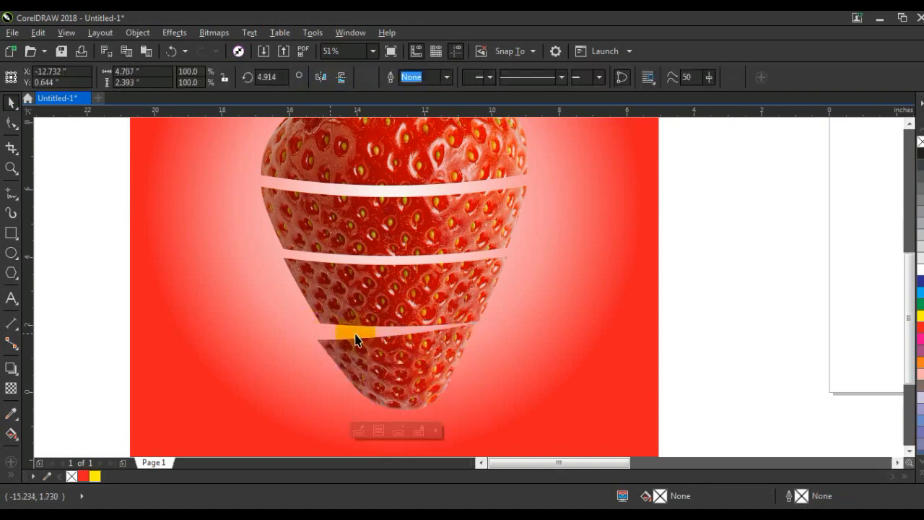
{"action": "left_click", "coordinate": [477, 300]}
{"action": "left_click_drag", "start_coordinate": [476, 299], "coordinate": [477, 299]}
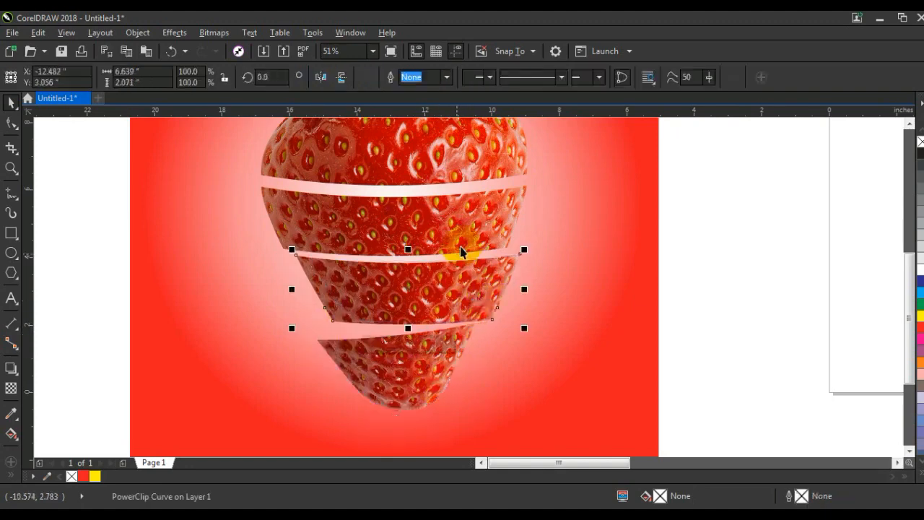
{"action": "left_click", "coordinate": [477, 222]}
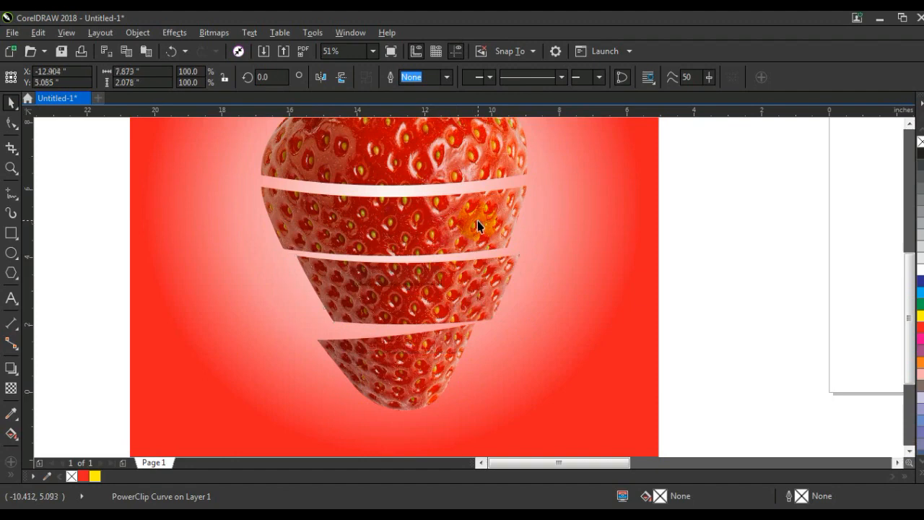
Step: Rotate the leafy top slice about 7.1° counterclockwise and move it slightly up and left to widen the gap beneath it
{"action": "left_click", "coordinate": [909, 124]}
{"action": "left_click", "coordinate": [472, 215]}
{"action": "left_click", "coordinate": [473, 215]}
{"action": "left_click_drag", "start_coordinate": [532, 290], "coordinate": [527, 264]}
{"action": "left_click_drag", "start_coordinate": [473, 225], "coordinate": [468, 217]}
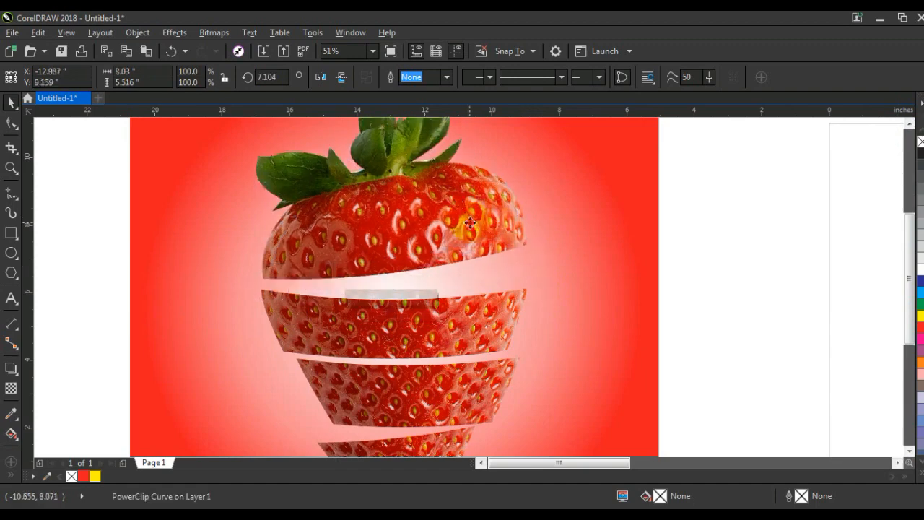
{"action": "left_click", "coordinate": [598, 277]}
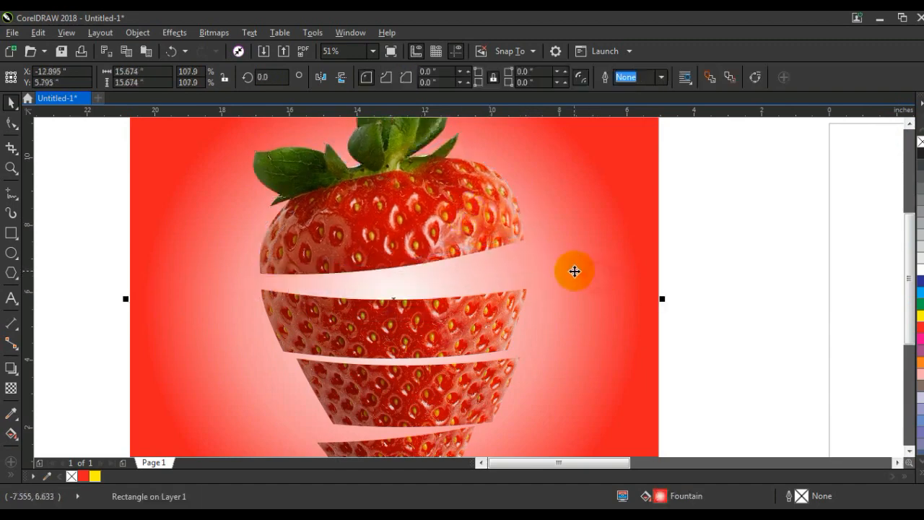
{"action": "scroll", "coordinate": [579, 270], "scroll_direction": "down", "scroll_amount": 1}
{"action": "left_click", "coordinate": [698, 330]}
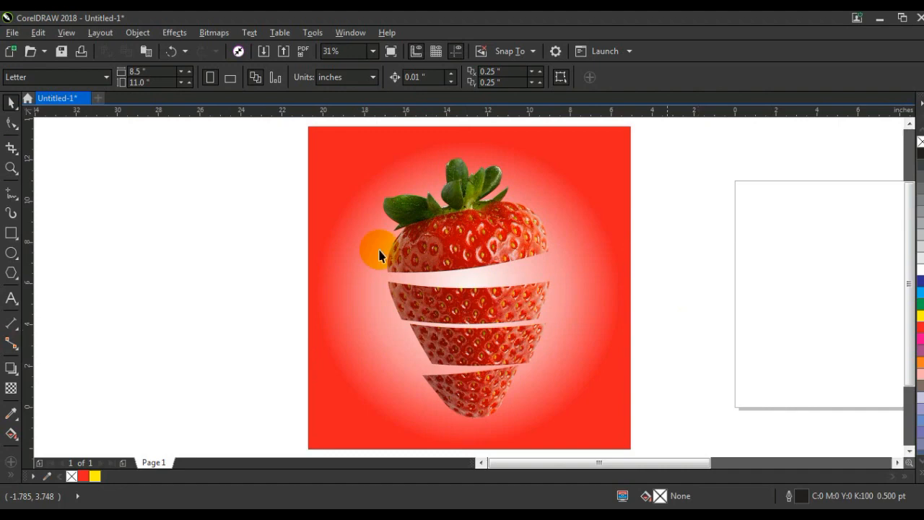
Step: Draw a flat ellipse about 4.41 by 0.37 inches in the gap above the bottom slice
{"action": "left_click", "coordinate": [12, 167]}
{"action": "left_click_drag", "start_coordinate": [370, 221], "coordinate": [652, 408]}
{"action": "left_click_drag", "start_coordinate": [210, 224], "coordinate": [616, 415]}
{"action": "right_click", "coordinate": [495, 362]}
{"action": "left_click_drag", "start_coordinate": [235, 331], "coordinate": [522, 428]}
{"action": "left_click_drag", "start_coordinate": [160, 290], "coordinate": [551, 330]}
Step: Skew and resize the ellipse to about 4.67 by 0.50 inches so it follows the bottom slice's tilted cut edge
{"action": "left_click", "coordinate": [368, 327]}
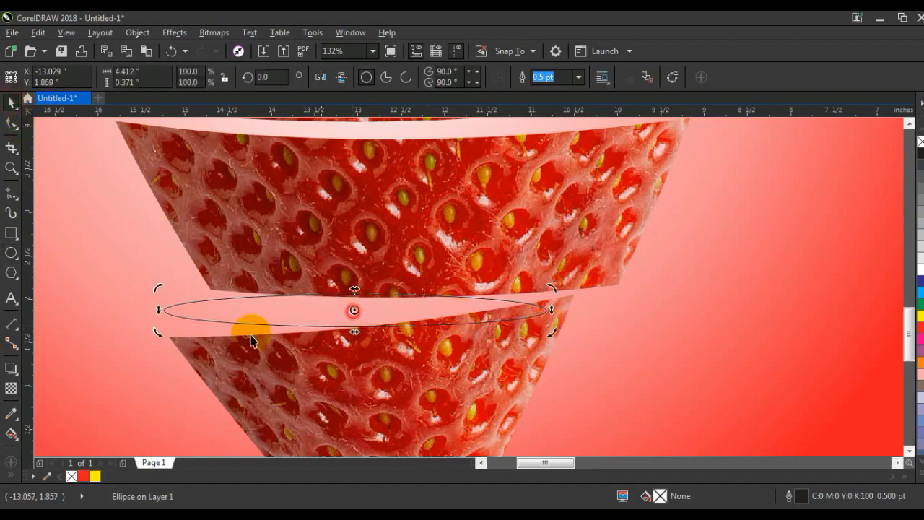
{"action": "left_click_drag", "start_coordinate": [156, 314], "coordinate": [161, 335]}
{"action": "left_click", "coordinate": [547, 323]}
{"action": "left_click_drag", "start_coordinate": [548, 323], "coordinate": [580, 310]}
{"action": "left_click", "coordinate": [553, 318]}
{"action": "left_click", "coordinate": [556, 302]}
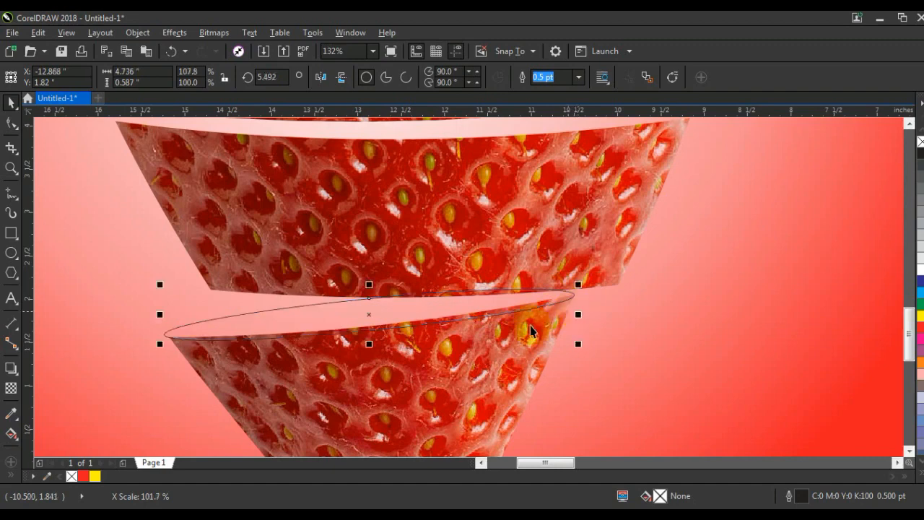
{"action": "left_click_drag", "start_coordinate": [160, 313], "coordinate": [163, 315]}
{"action": "left_click_drag", "start_coordinate": [164, 315], "coordinate": [169, 317]}
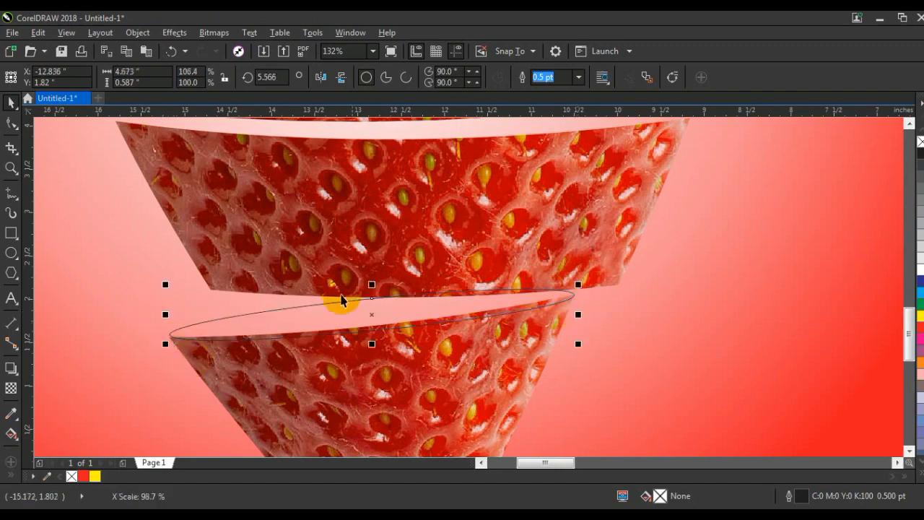
{"action": "left_click_drag", "start_coordinate": [372, 288], "coordinate": [372, 294]}
Step: Give the ellipse a C:0 M:90 Y:90 K:0 fill with no outline behind the bottom slice and skew it slightly to fit
{"action": "left_click", "coordinate": [922, 477]}
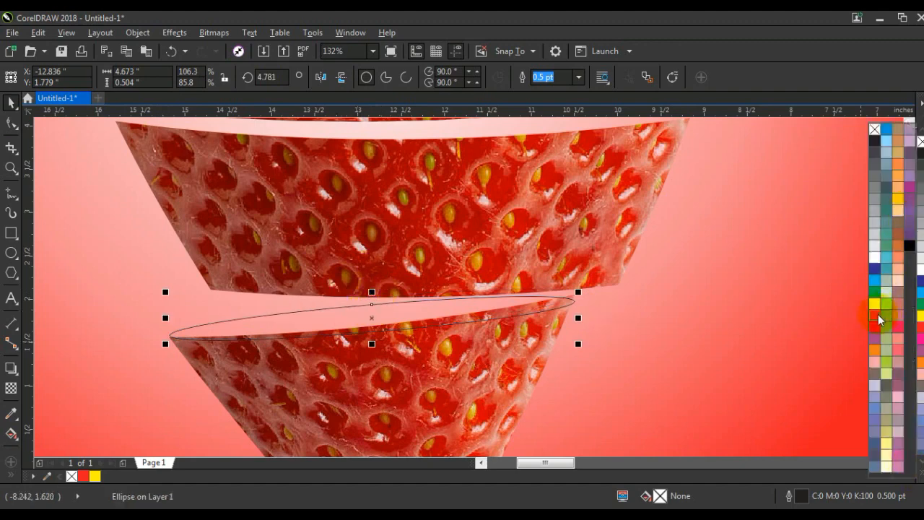
{"action": "left_click", "coordinate": [879, 317]}
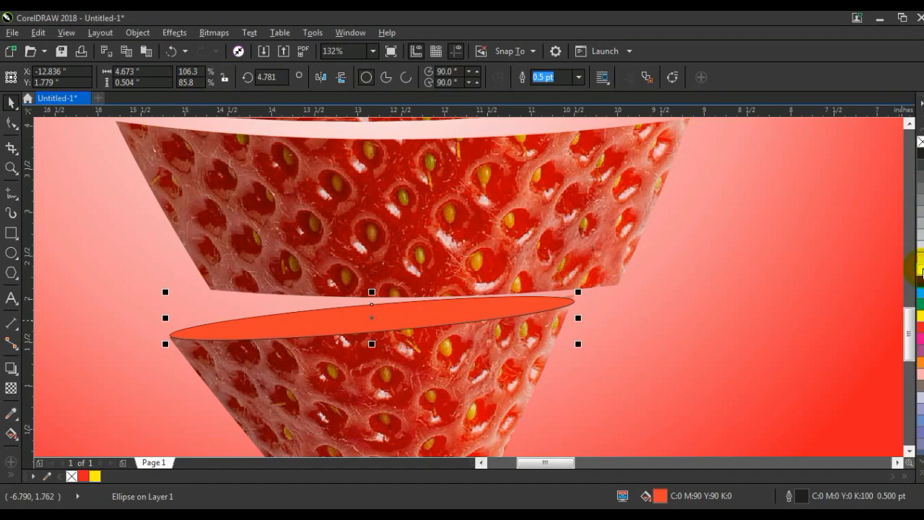
{"action": "right_click", "coordinate": [920, 142]}
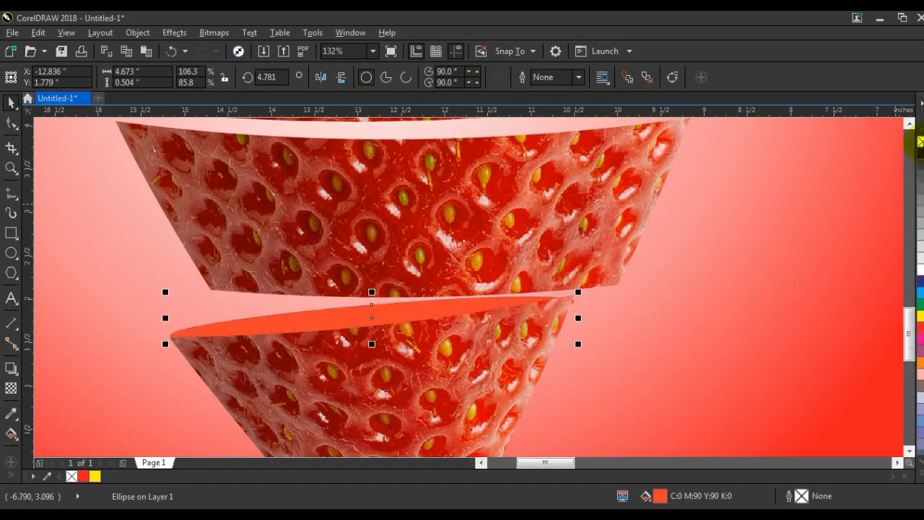
{"action": "left_click", "coordinate": [386, 312]}
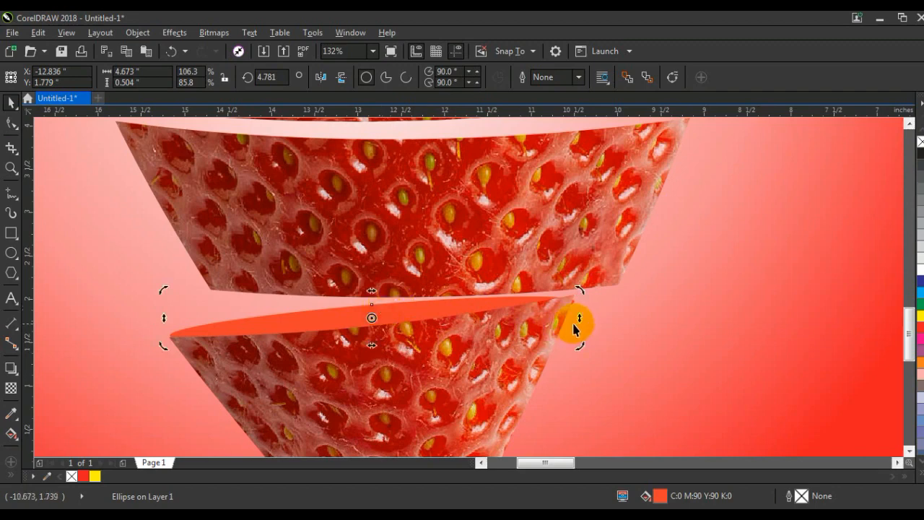
{"action": "left_click_drag", "start_coordinate": [580, 317], "coordinate": [578, 318]}
Step: Copy the ellipse behind the third slice's upper edge, then skew and stretch it to about 6.62 by 0.49 inches
{"action": "left_click", "coordinate": [466, 306]}
{"action": "scroll", "coordinate": [426, 333], "scroll_direction": "down", "scroll_amount": 3}
{"action": "left_click_drag", "start_coordinate": [425, 334], "coordinate": [406, 227]}
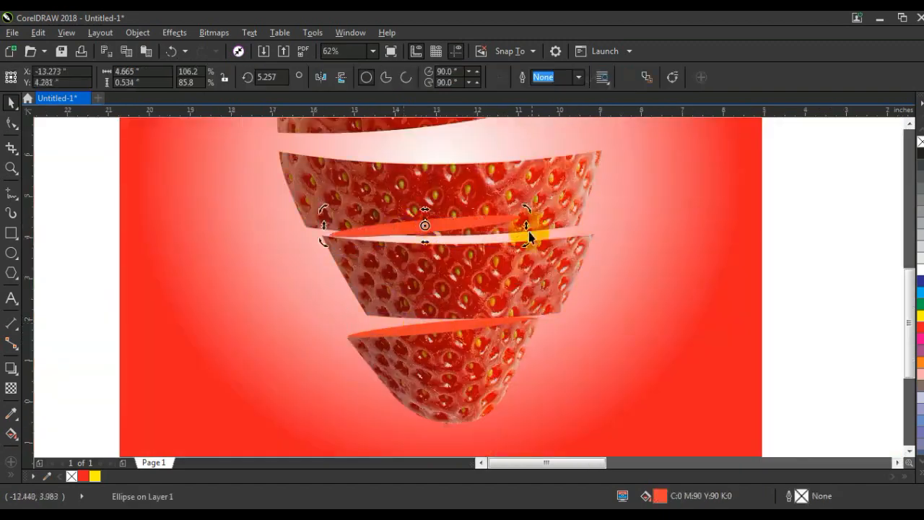
{"action": "left_click_drag", "start_coordinate": [529, 227], "coordinate": [598, 235]}
{"action": "left_click", "coordinate": [589, 237]}
{"action": "left_click", "coordinate": [498, 238]}
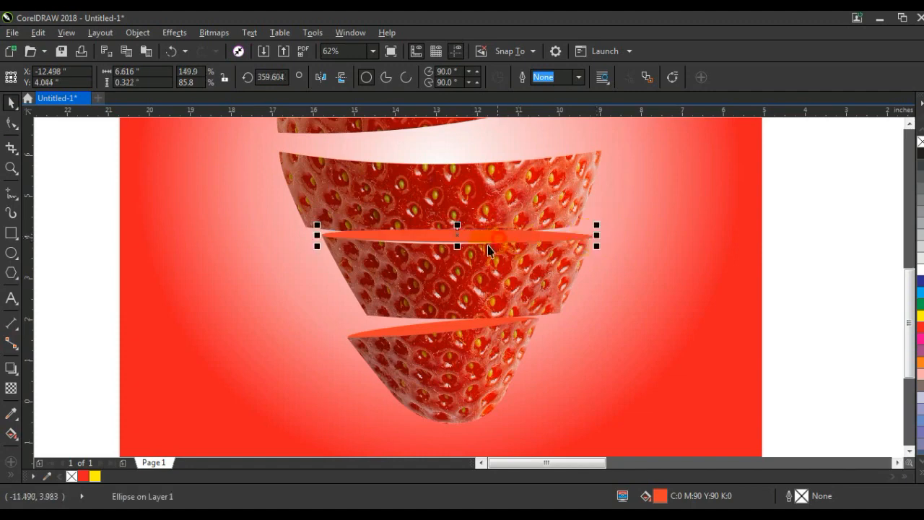
{"action": "left_click_drag", "start_coordinate": [457, 245], "coordinate": [458, 251]}
{"action": "left_click", "coordinate": [586, 239]}
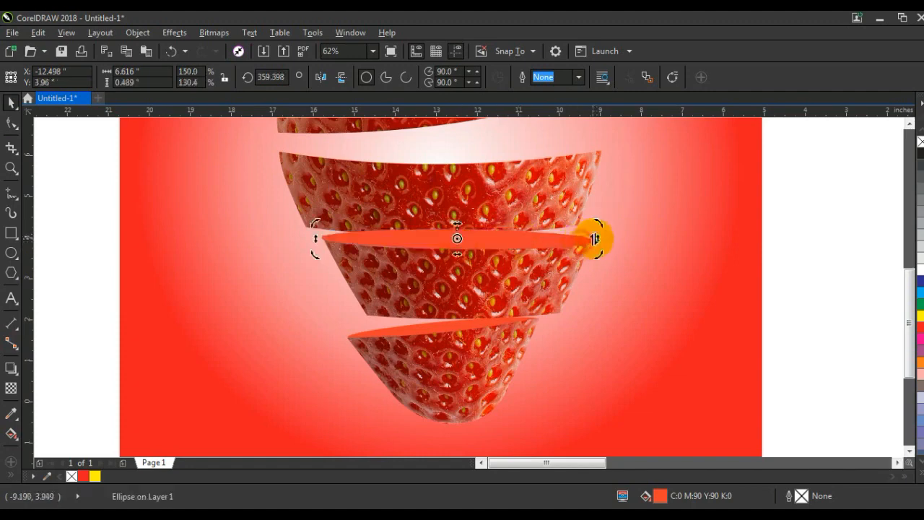
{"action": "left_click_drag", "start_coordinate": [597, 238], "coordinate": [595, 234]}
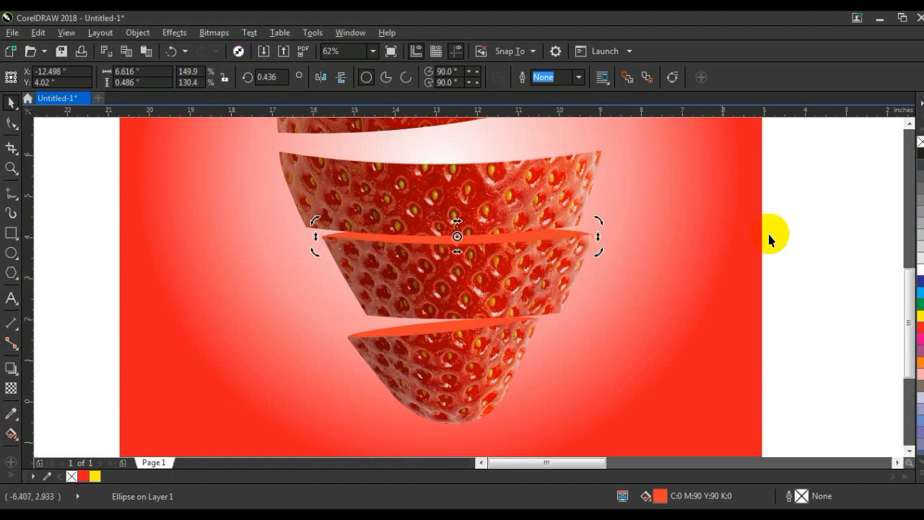
{"action": "left_click", "coordinate": [879, 187]}
Step: Shrink the red splash bitmap to about 4.3 inches wide and place it over the wide gap below the top slice
{"action": "left_click", "coordinate": [909, 125]}
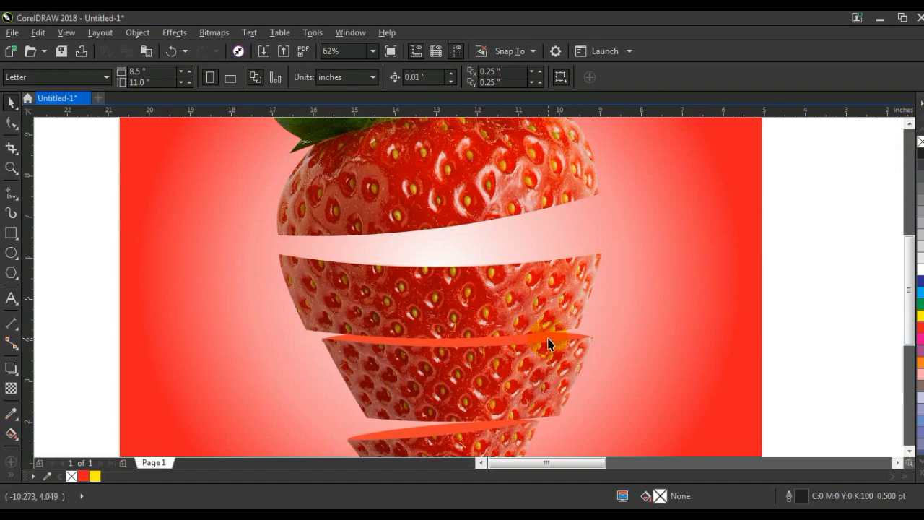
{"action": "left_click", "coordinate": [477, 332]}
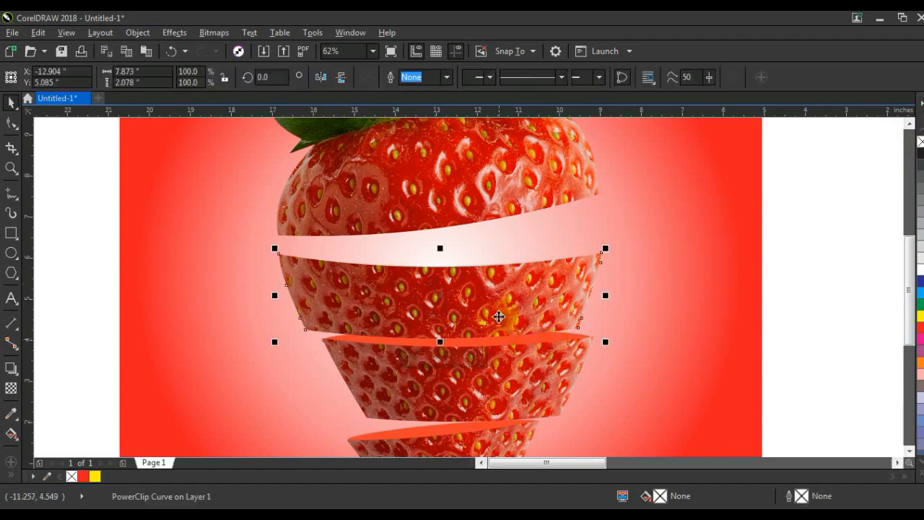
{"action": "scroll", "coordinate": [495, 317], "scroll_direction": "down", "scroll_amount": 2}
{"action": "scroll", "coordinate": [560, 351], "scroll_direction": "down", "scroll_amount": 1}
{"action": "left_click", "coordinate": [687, 367]}
{"action": "key", "text": "F4"}
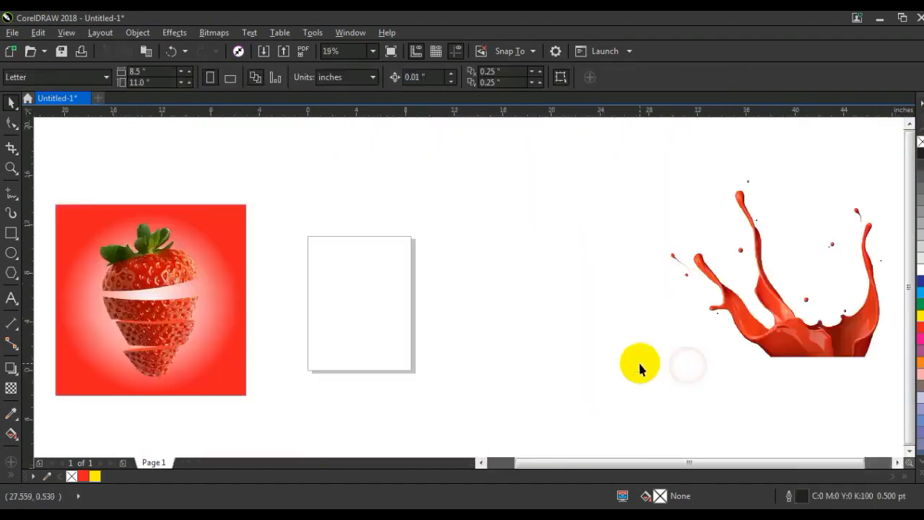
{"action": "left_click_drag", "start_coordinate": [833, 329], "coordinate": [437, 262]}
{"action": "left_click_drag", "start_coordinate": [491, 292], "coordinate": [125, 294]}
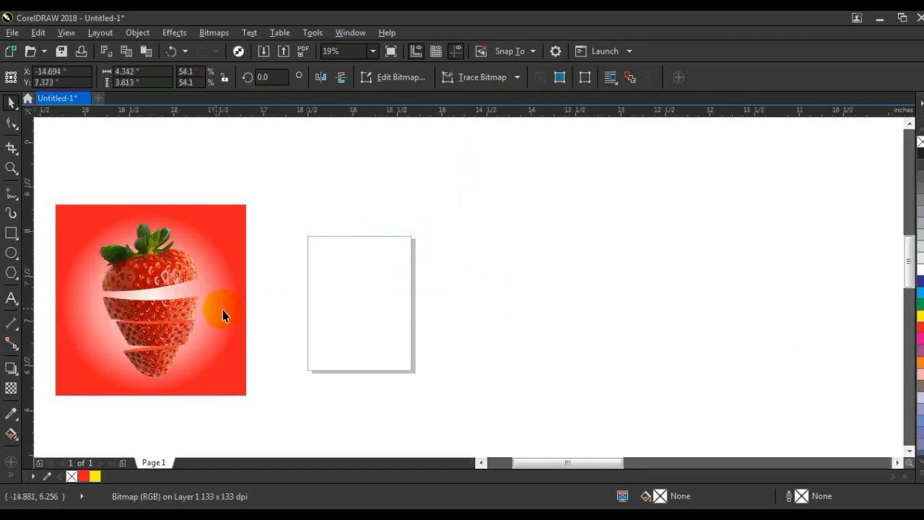
{"action": "scroll", "coordinate": [218, 309], "scroll_direction": "up", "scroll_amount": 3}
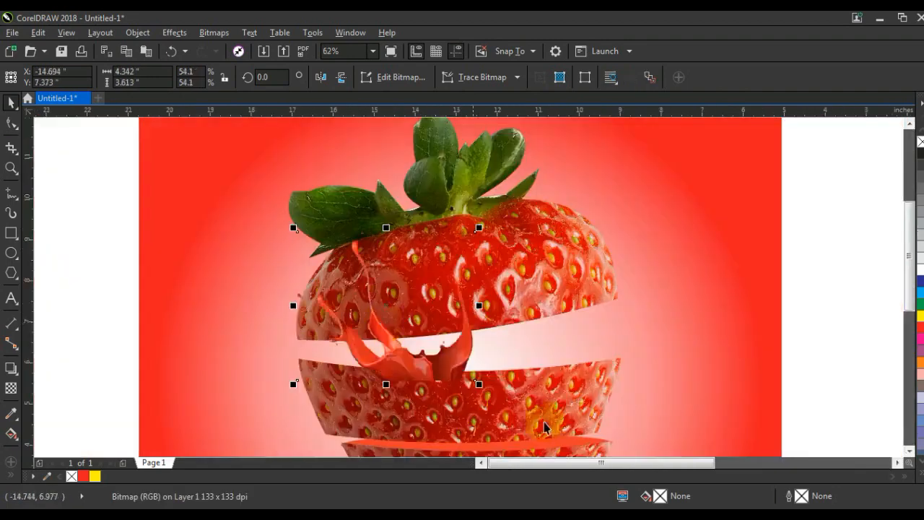
Step: Bring the second slice, just below the wide gap, in front of the splash
{"action": "left_click", "coordinate": [561, 419]}
{"action": "key", "text": "shift+Page_Up"}
{"action": "key", "text": "Escape"}
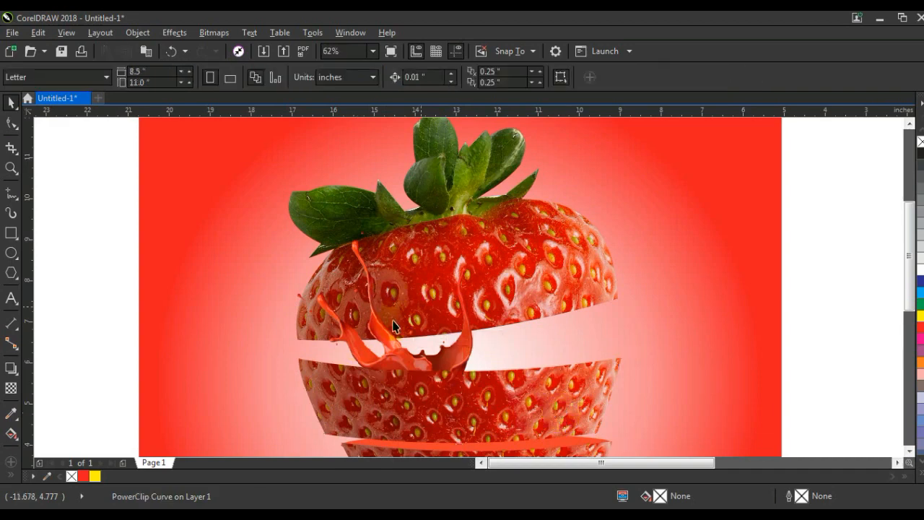
Step: Enlarge the splash to about 9.3 by 7.7 inches and position it rising from the left part of the wide gap
{"action": "left_click", "coordinate": [393, 327]}
{"action": "scroll", "coordinate": [362, 312], "scroll_direction": "down", "scroll_amount": 2}
{"action": "left_click_drag", "start_coordinate": [331, 272], "coordinate": [292, 193]}
{"action": "left_click_drag", "start_coordinate": [428, 239], "coordinate": [445, 223]}
{"action": "left_click_drag", "start_coordinate": [292, 228], "coordinate": [248, 189]}
{"action": "left_click_drag", "start_coordinate": [351, 326], "coordinate": [352, 326]}
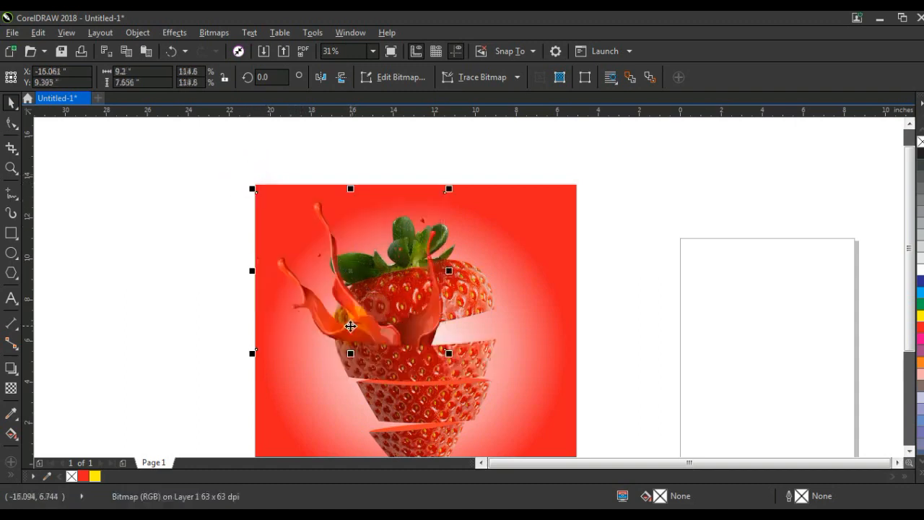
{"action": "left_click_drag", "start_coordinate": [449, 190], "coordinate": [451, 186]}
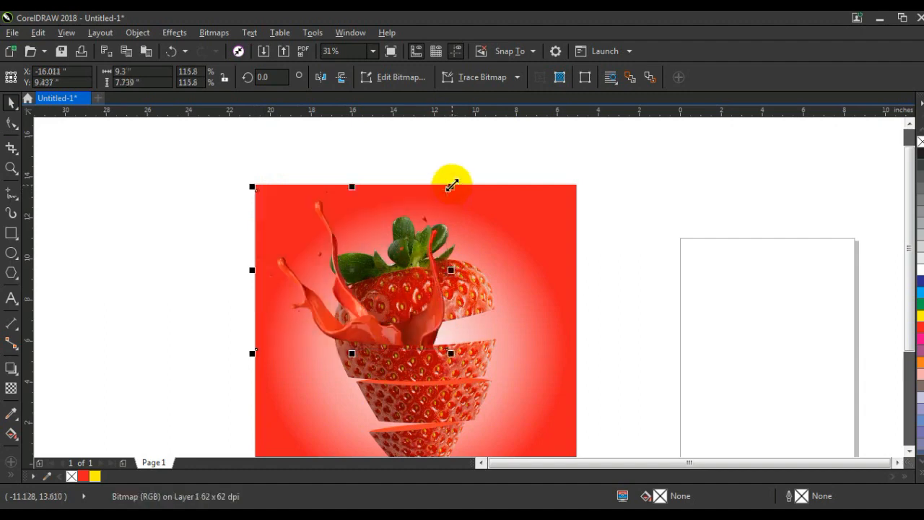
Step: Copy the splash to the right, try it mirrored, and place it unmirrored about 2.8 inches right of the original
{"action": "left_click", "coordinate": [321, 77]}
{"action": "left_click_drag", "start_coordinate": [377, 317], "coordinate": [488, 316]}
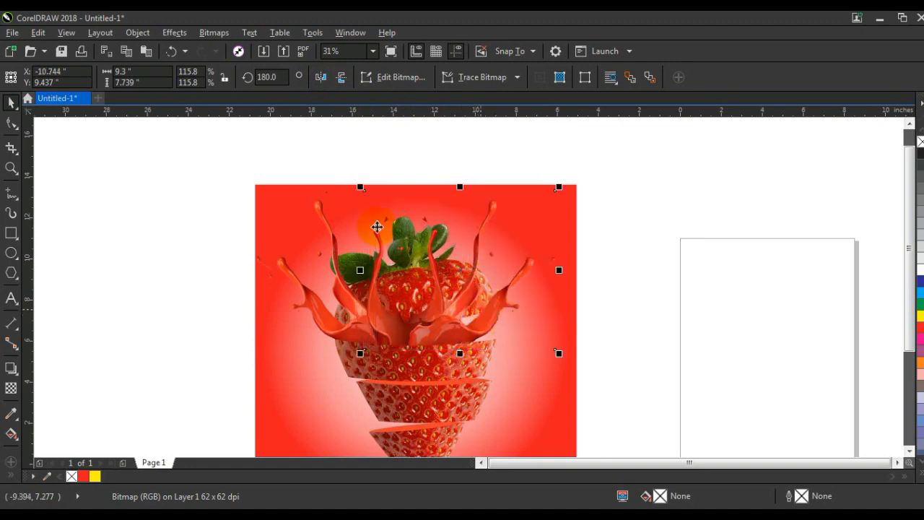
{"action": "left_click", "coordinate": [321, 77]}
{"action": "left_click_drag", "start_coordinate": [547, 333], "coordinate": [494, 323]}
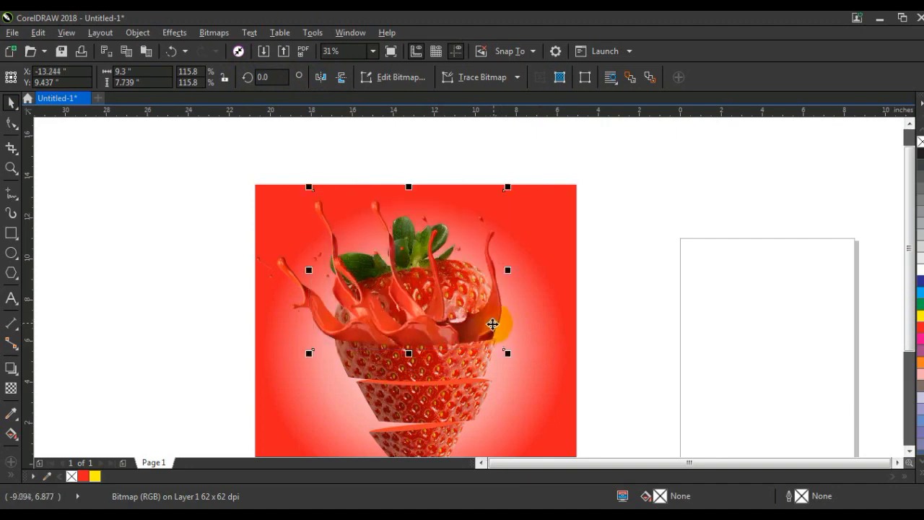
Step: Bring the left splash in front of its copy, and the second slice in front of both splashes
{"action": "left_click", "coordinate": [293, 278]}
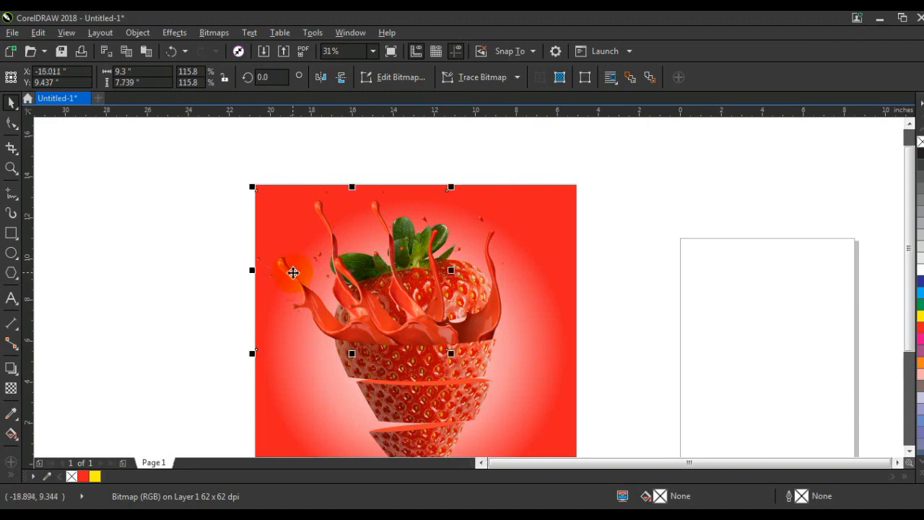
{"action": "left_click", "coordinate": [424, 347]}
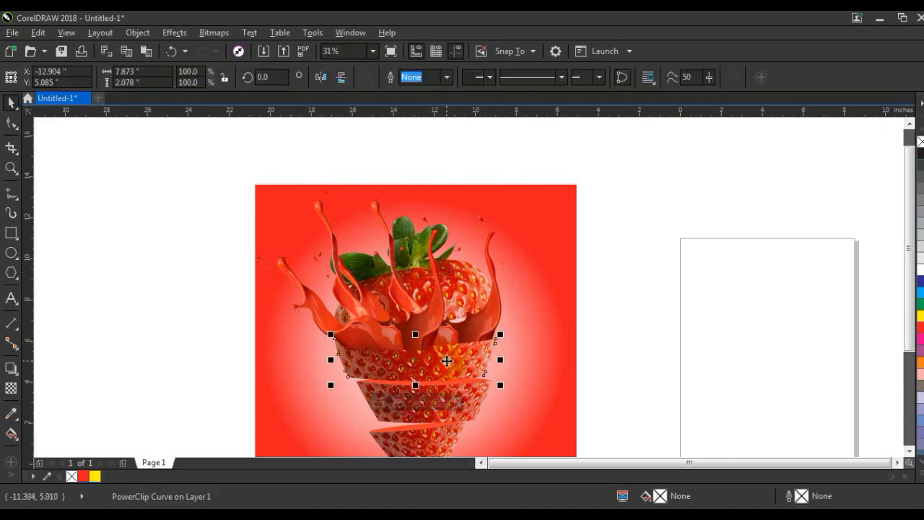
Step: Crop the copied splash to its right part, about 4.1 inches wide, by adding an outline node and reshaping its left edge inward
{"action": "left_click", "coordinate": [486, 325]}
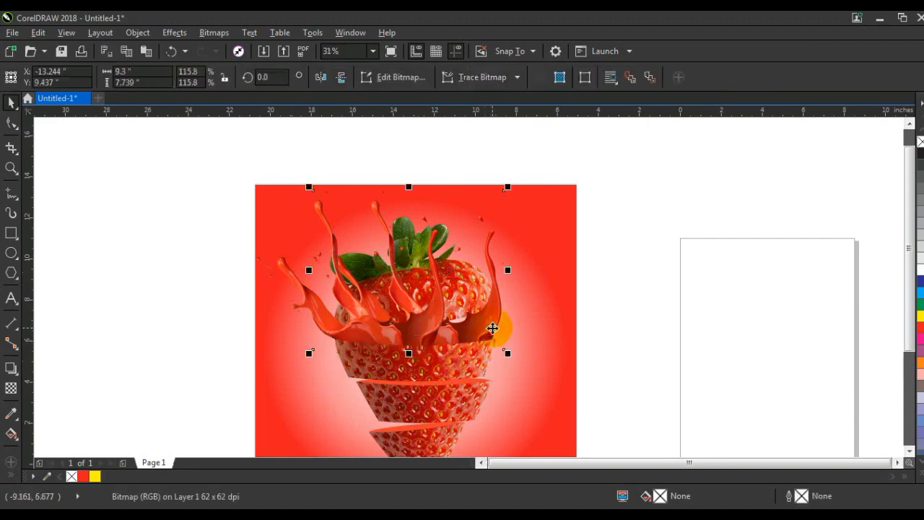
{"action": "left_click", "coordinate": [11, 124]}
{"action": "double_click", "coordinate": [445, 191]}
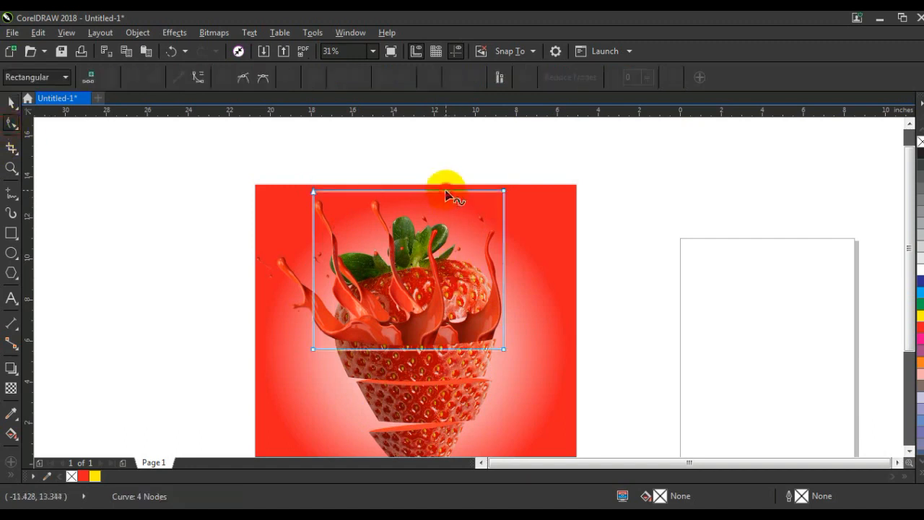
{"action": "left_click", "coordinate": [321, 194]}
{"action": "left_click_drag", "start_coordinate": [315, 195], "coordinate": [442, 318]}
{"action": "left_click_drag", "start_coordinate": [311, 351], "coordinate": [423, 354]}
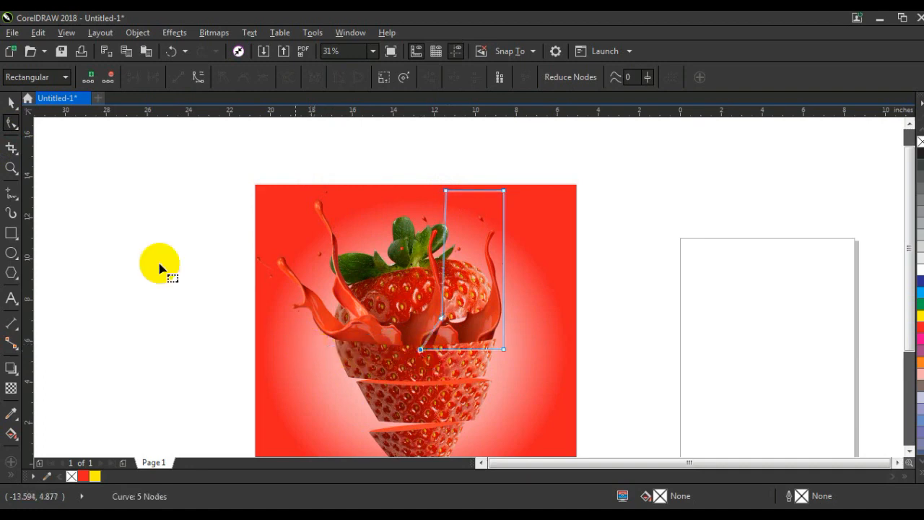
{"action": "left_click", "coordinate": [11, 102]}
{"action": "left_click", "coordinate": [158, 265]}
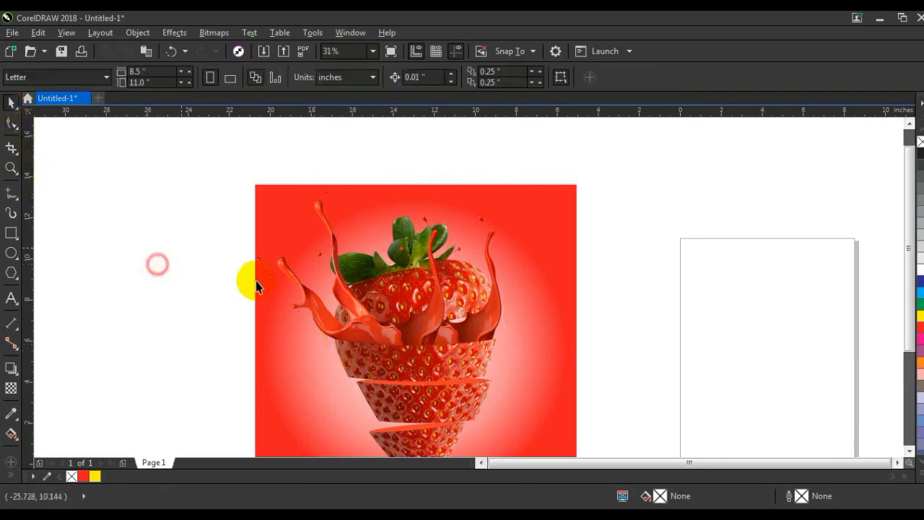
{"action": "left_click", "coordinate": [421, 235]}
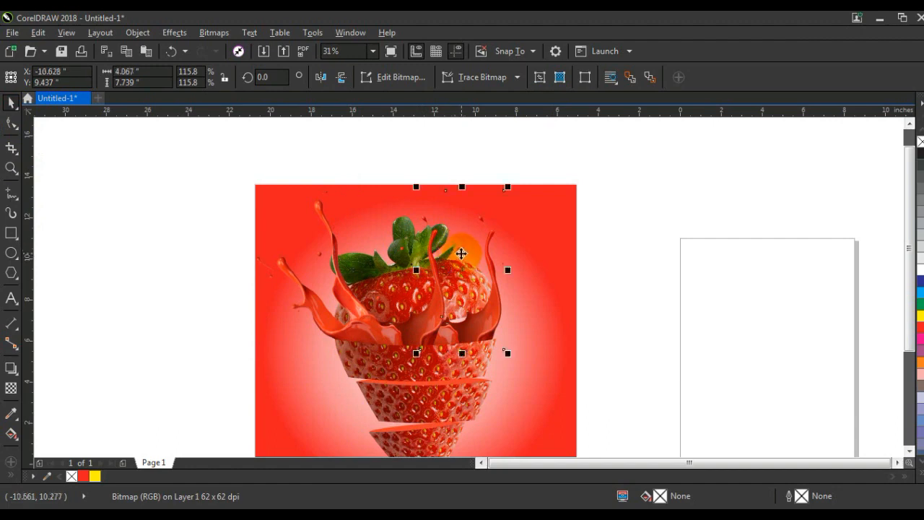
{"action": "left_click_drag", "start_coordinate": [427, 248], "coordinate": [428, 240]}
{"action": "key", "text": "ctrl+z"}
Step: Rotate the top slice with the leaves to about 15 degrees, and move it about 0.3 inch left and 0.4 inch up
{"action": "left_click", "coordinate": [487, 285]}
{"action": "left_click_drag", "start_coordinate": [653, 215], "coordinate": [293, 340]}
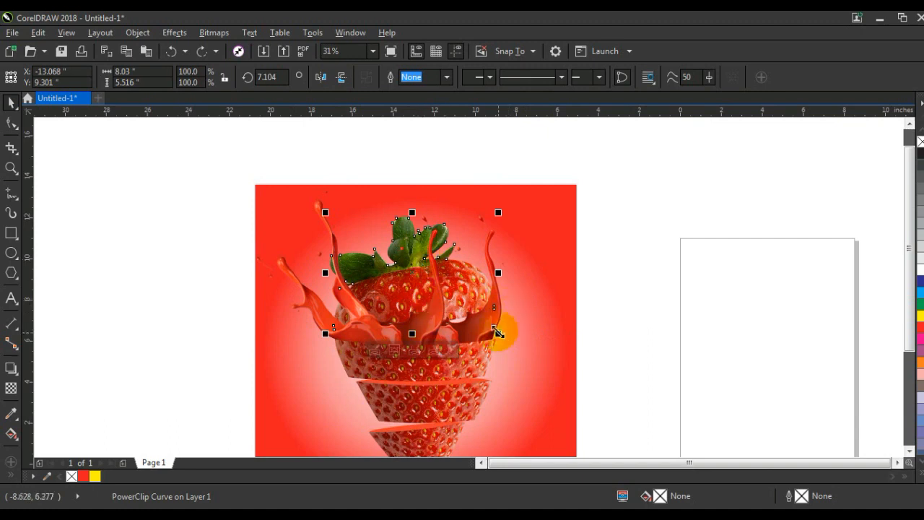
{"action": "left_click_drag", "start_coordinate": [413, 275], "coordinate": [425, 292]}
{"action": "left_click", "coordinate": [411, 269]}
{"action": "left_click_drag", "start_coordinate": [504, 334], "coordinate": [494, 307]}
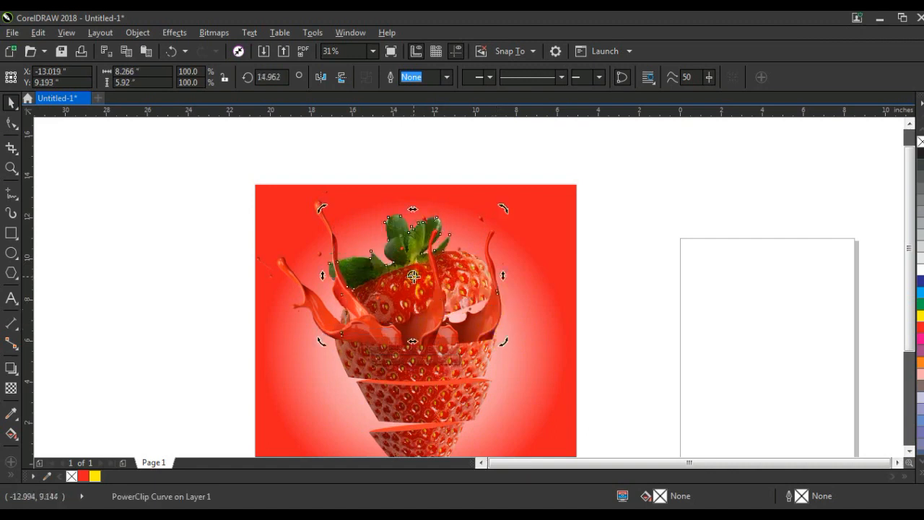
{"action": "left_click", "coordinate": [420, 296]}
{"action": "left_click_drag", "start_coordinate": [413, 275], "coordinate": [408, 270]}
{"action": "left_click", "coordinate": [407, 269]}
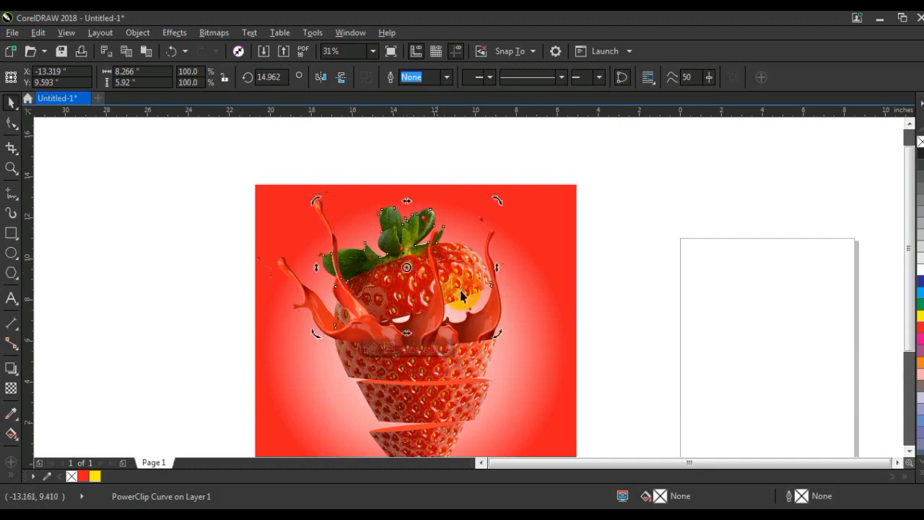
Step: Scale all strawberry slices and splashes down slightly together and reposition them on the red square, leaving the background's size unchanged
{"action": "left_click", "coordinate": [646, 302]}
{"action": "left_click", "coordinate": [553, 335]}
{"action": "left_click_drag", "start_coordinate": [578, 380], "coordinate": [633, 322]}
{"action": "left_click", "coordinate": [668, 219]}
{"action": "left_click", "coordinate": [228, 137]}
{"action": "left_click_drag", "start_coordinate": [222, 127], "coordinate": [625, 434]}
{"action": "left_click_drag", "start_coordinate": [564, 424], "coordinate": [556, 418]}
{"action": "left_click_drag", "start_coordinate": [490, 380], "coordinate": [497, 382]}
{"action": "left_click", "coordinate": [619, 415]}
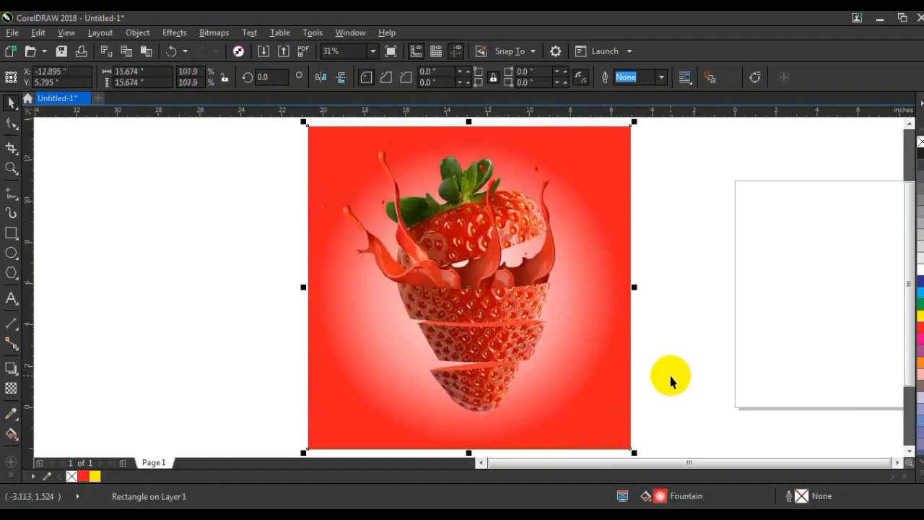